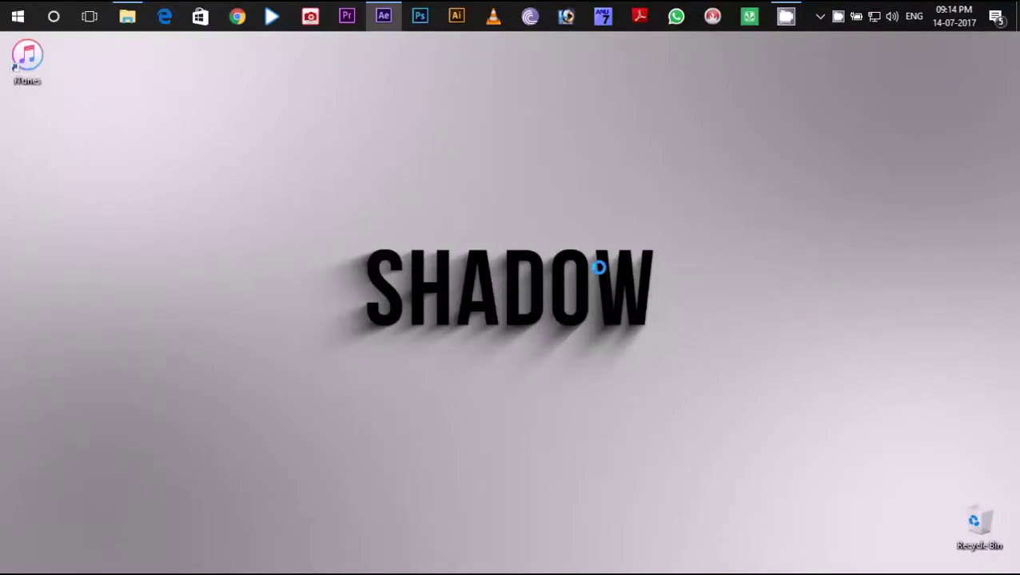
Step: Bring After Effects forward, start a new project and begin a 1920×1080, 30 fps, 10-second composition named shadow
right_click(372, 155)
left_click(391, 197)
left_click(383, 17)
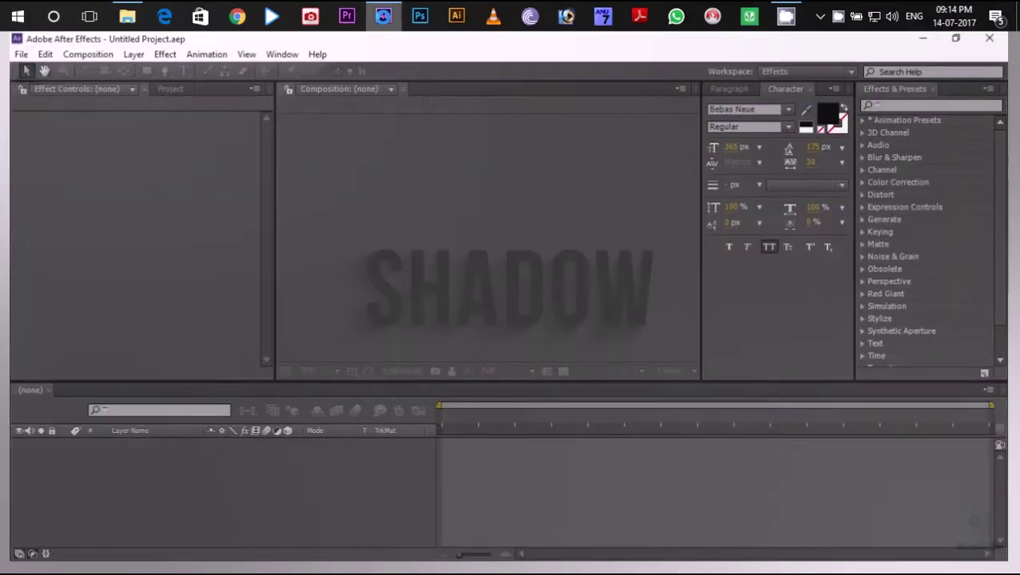
left_click(13, 56)
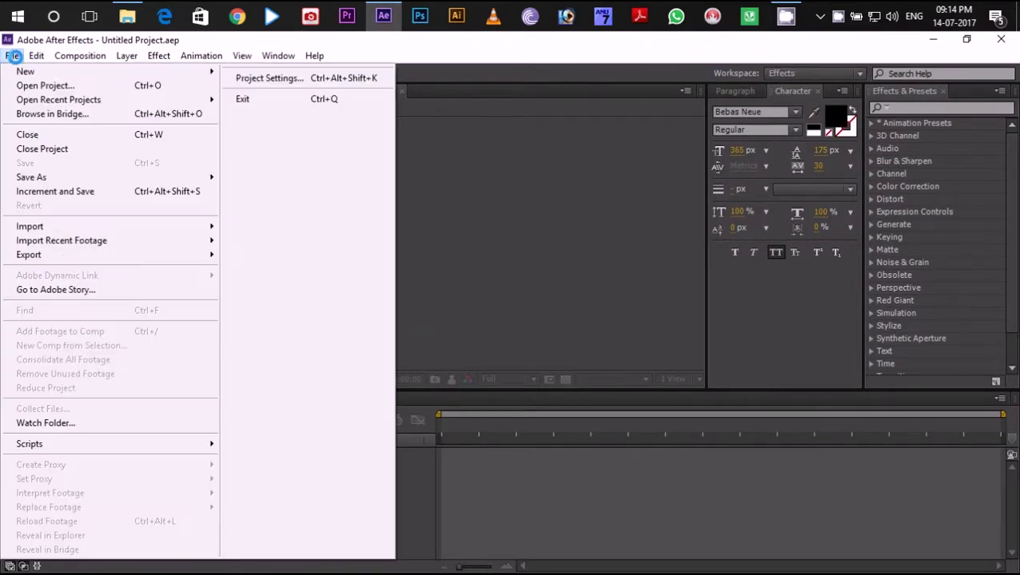
mouse_move(48, 71)
left_click(235, 71)
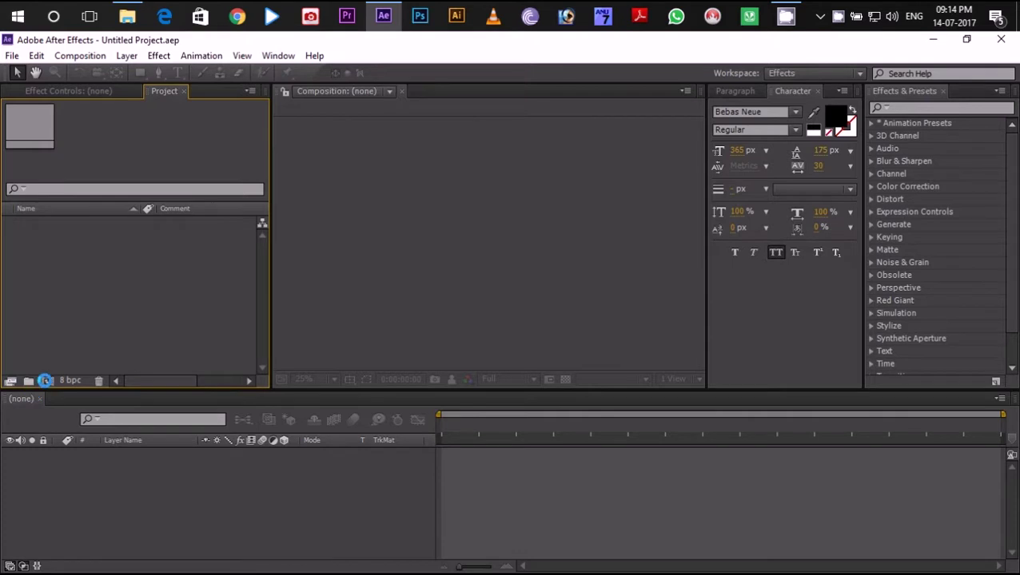
left_click(46, 381)
type("shadow")
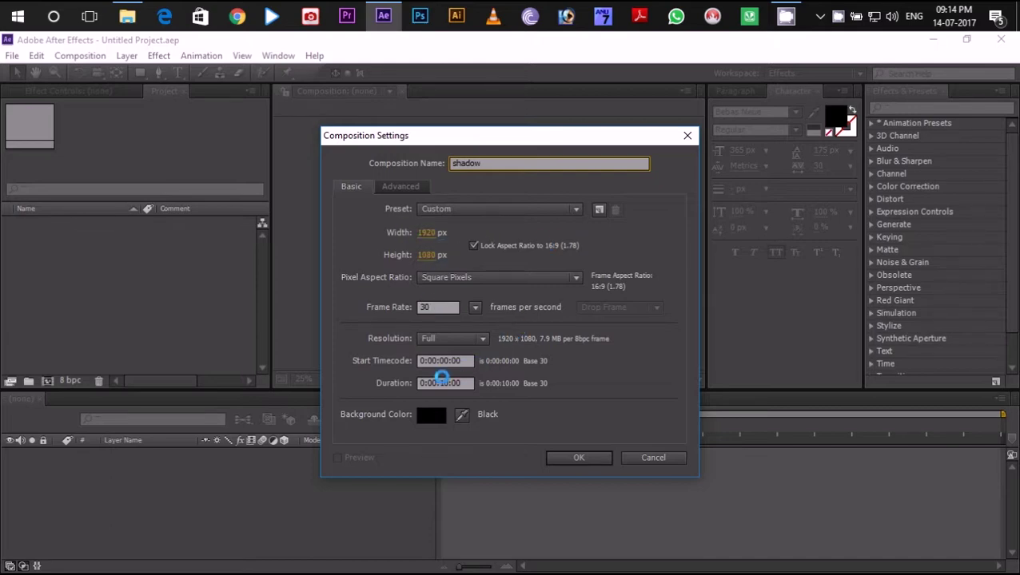
Step: Create the shadow composition and add a comp-sized White Solid 1 layer
left_click(569, 458)
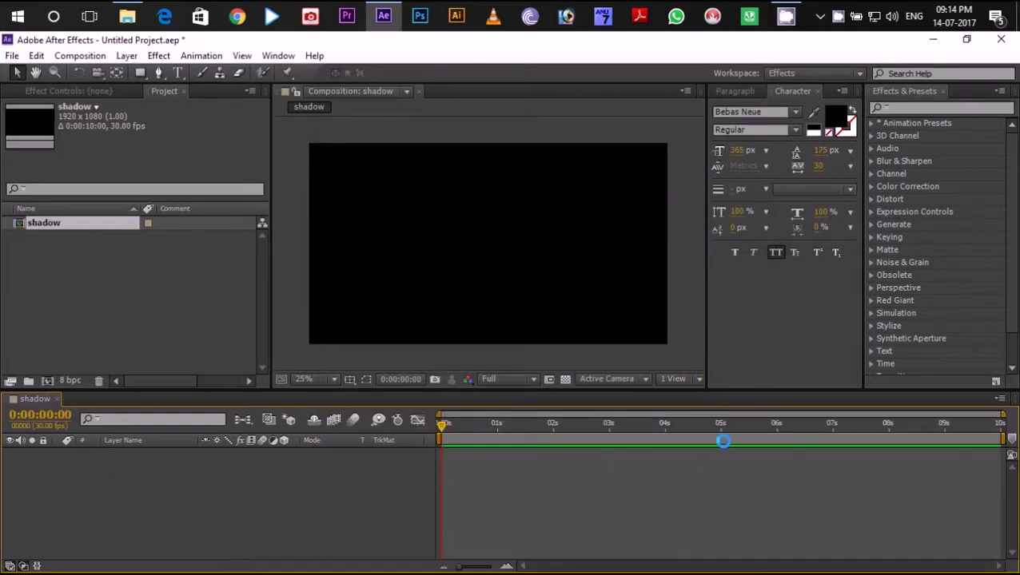
right_click(174, 521)
mouse_move(230, 365)
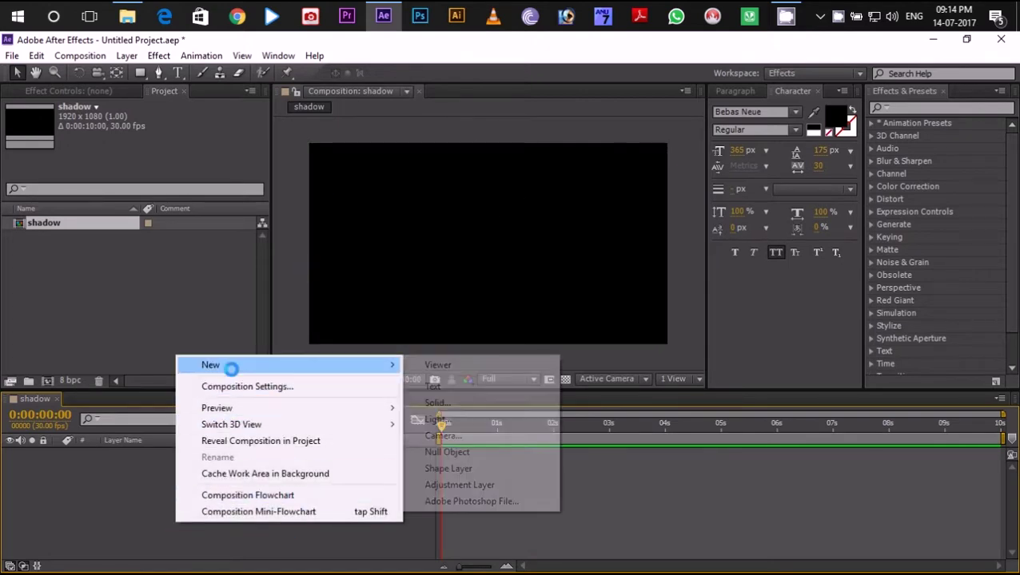
left_click(444, 403)
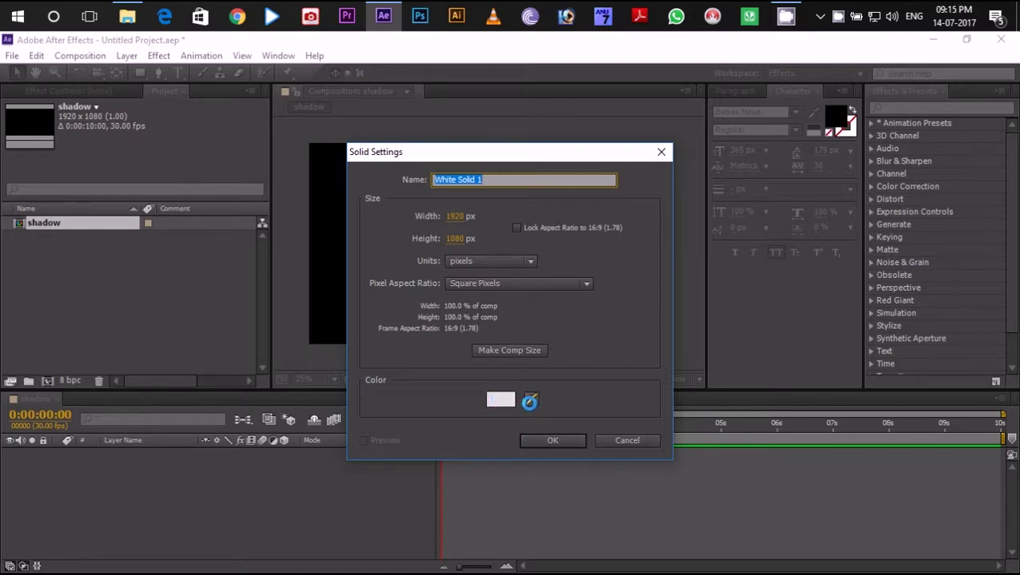
left_click(531, 439)
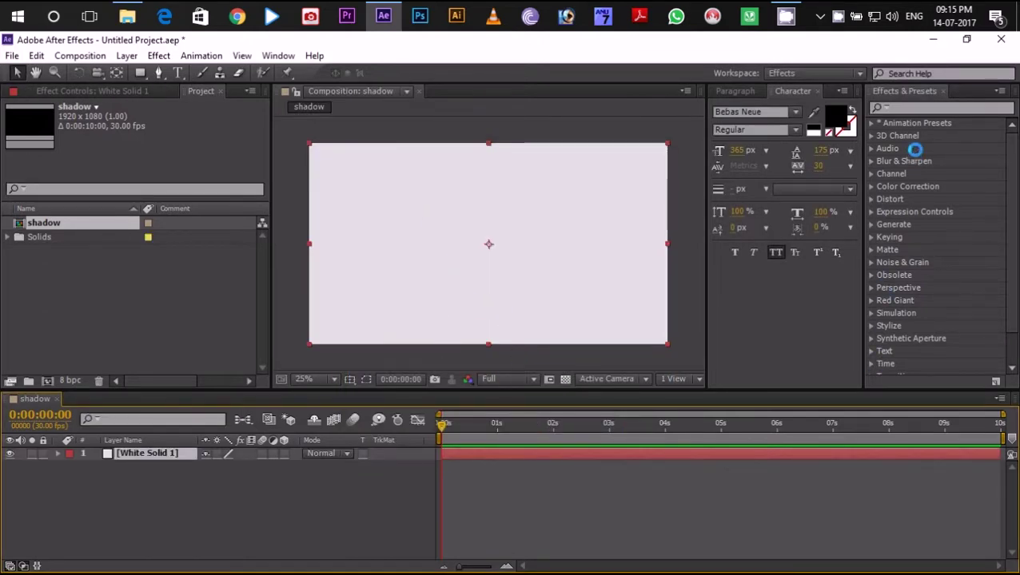
Step: Search '4' in Effects & Presets and apply 4-Color Gradient to White Solid 1
left_click(902, 107)
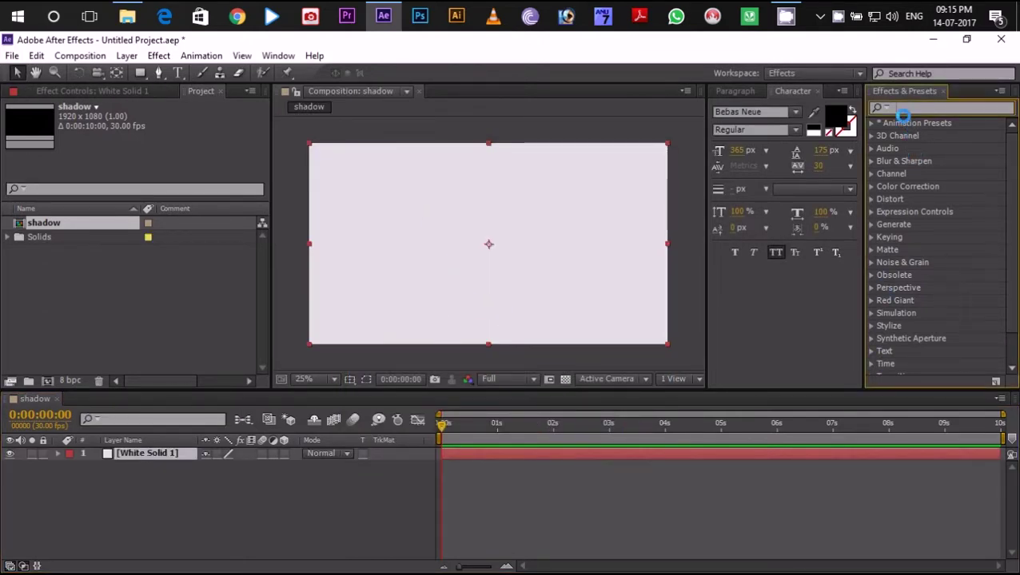
type("4")
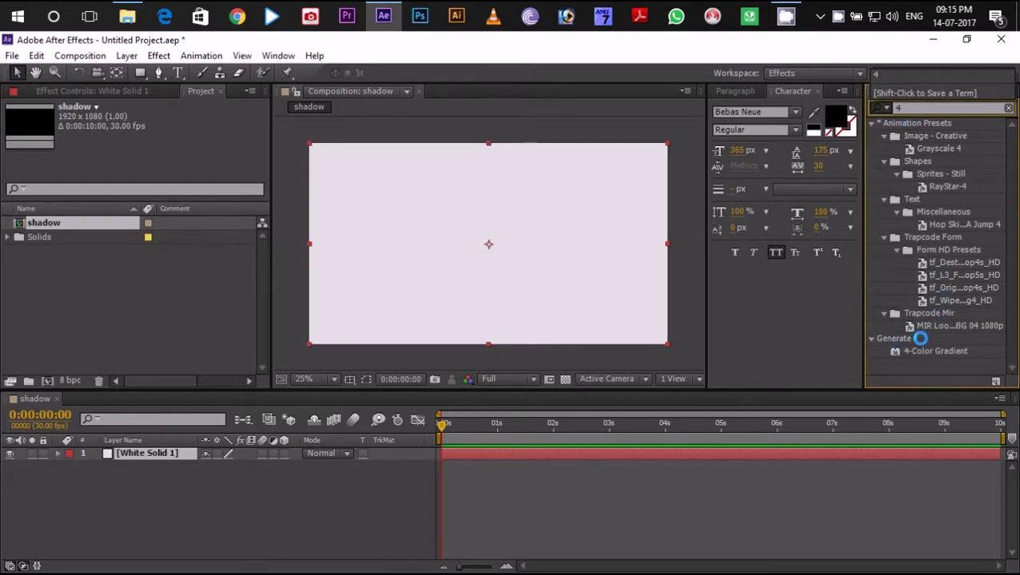
left_click_drag(926, 352, 145, 453)
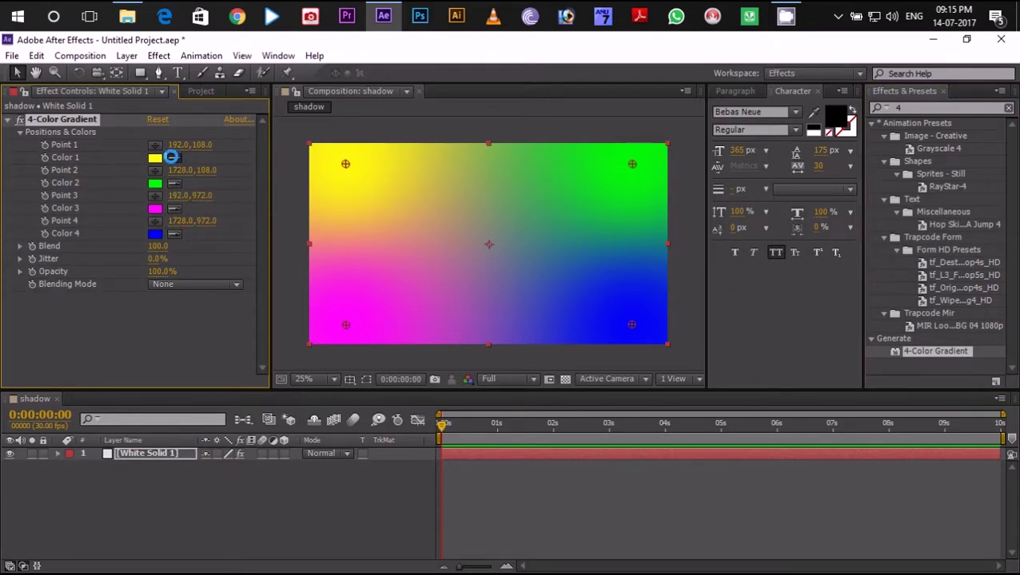
Step: Change the gradient's Color 1 toward dark red, entering a hex value in the picker
left_click(157, 158)
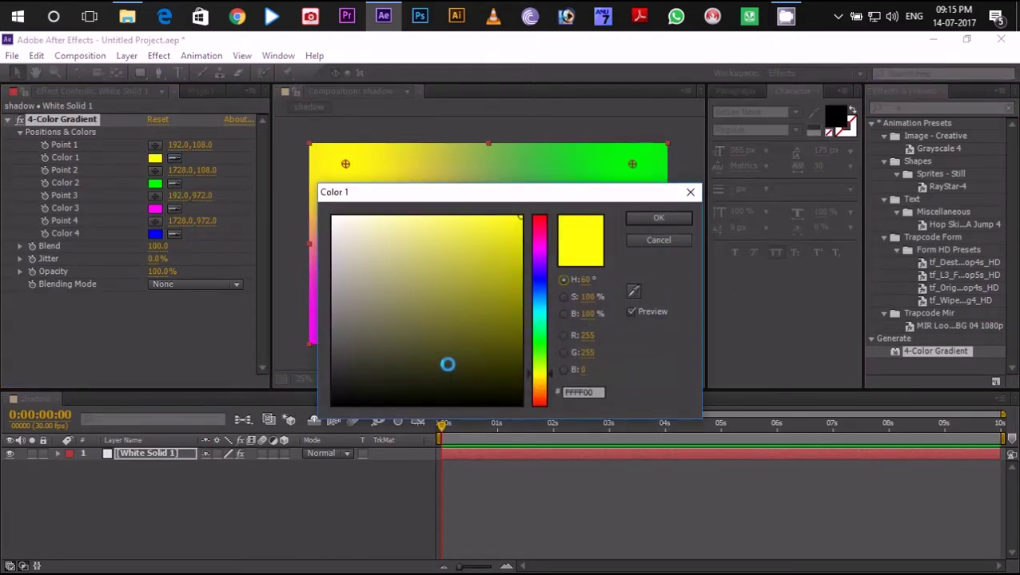
left_click_drag(550, 373, 544, 217)
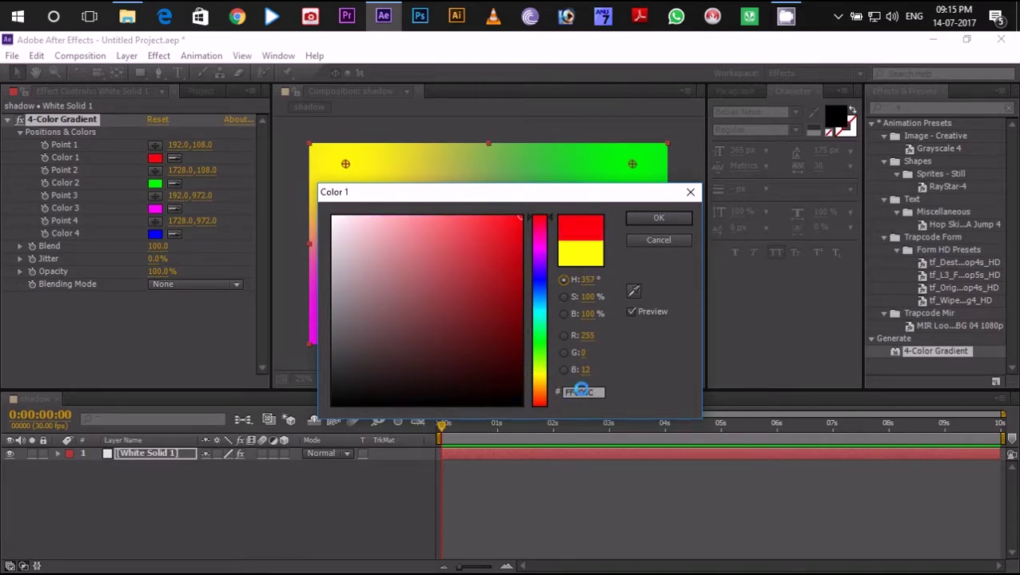
left_click_drag(579, 390, 603, 390)
type("00000F")
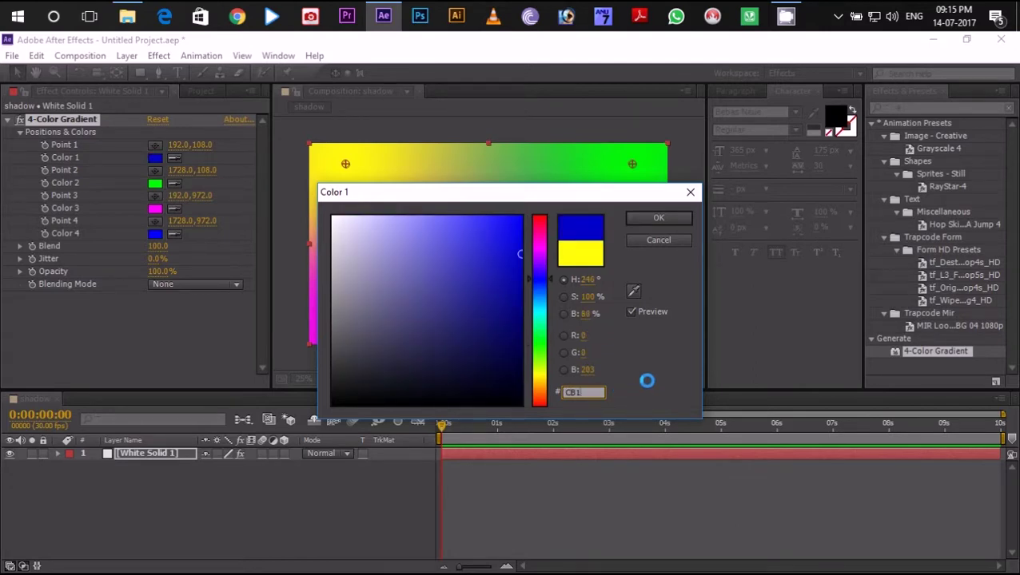
type("010")
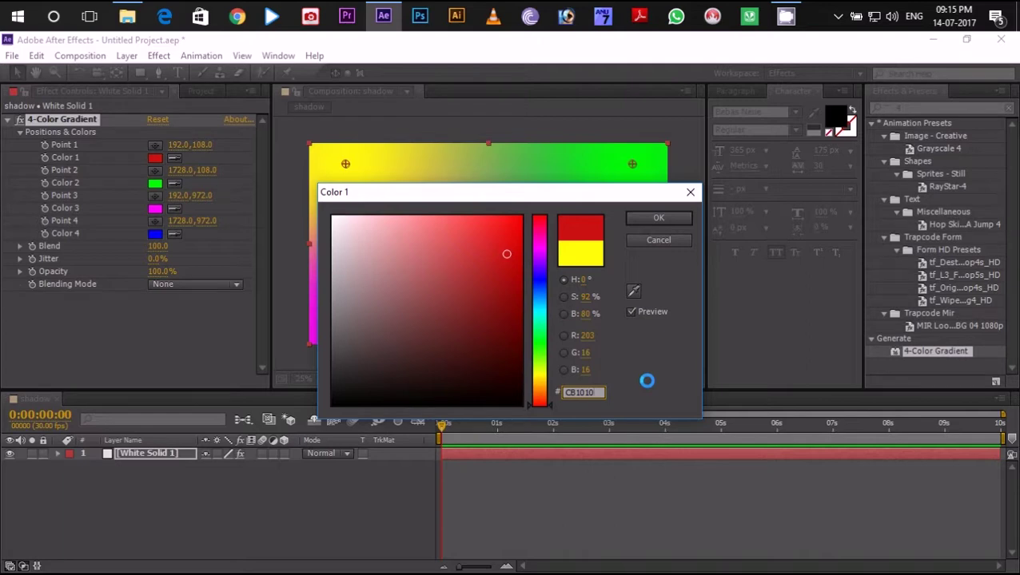
Step: Confirm the dark red Color 1 and set Color 2 to a deep red
left_click(651, 220)
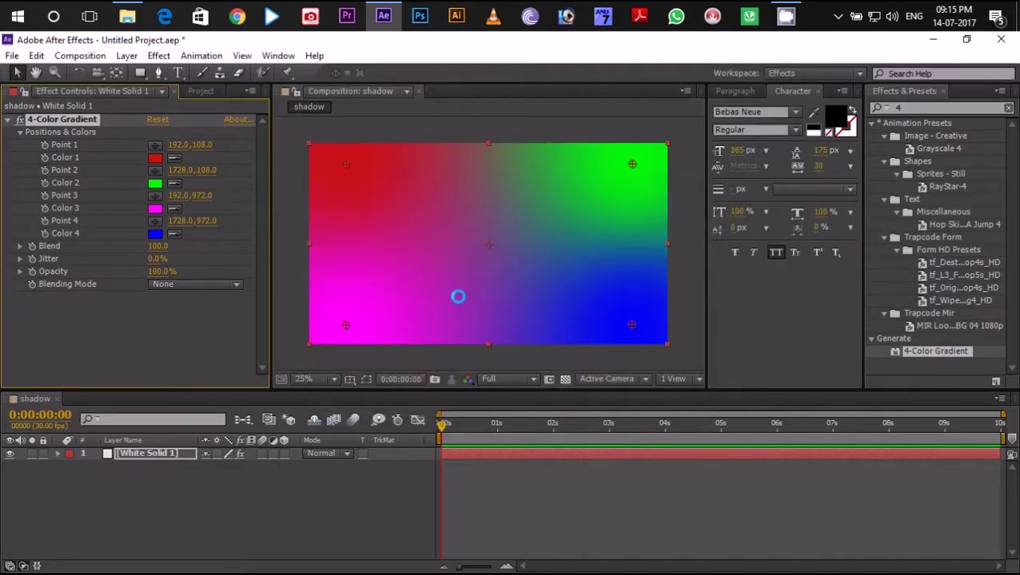
left_click(155, 183)
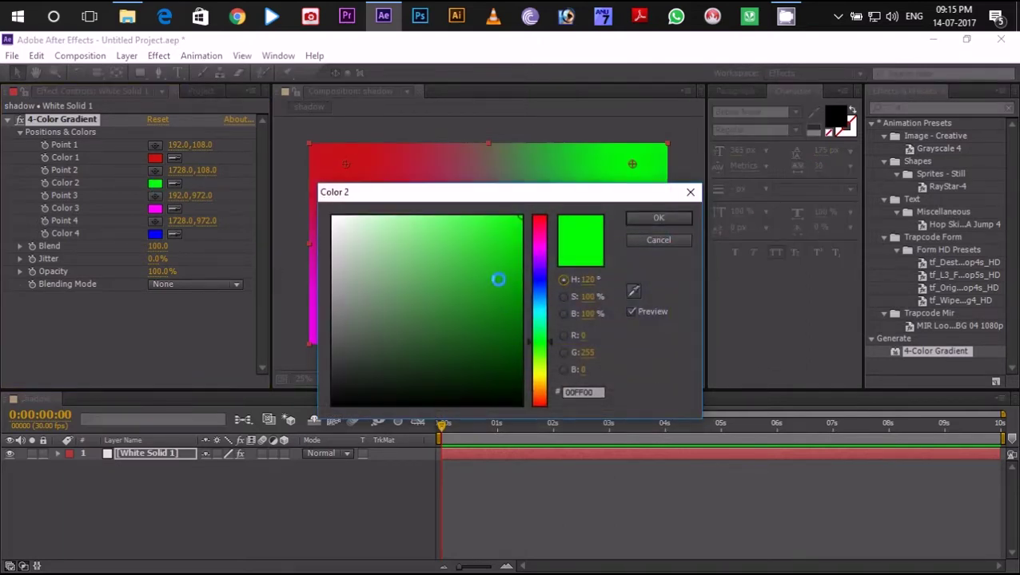
left_click(539, 217)
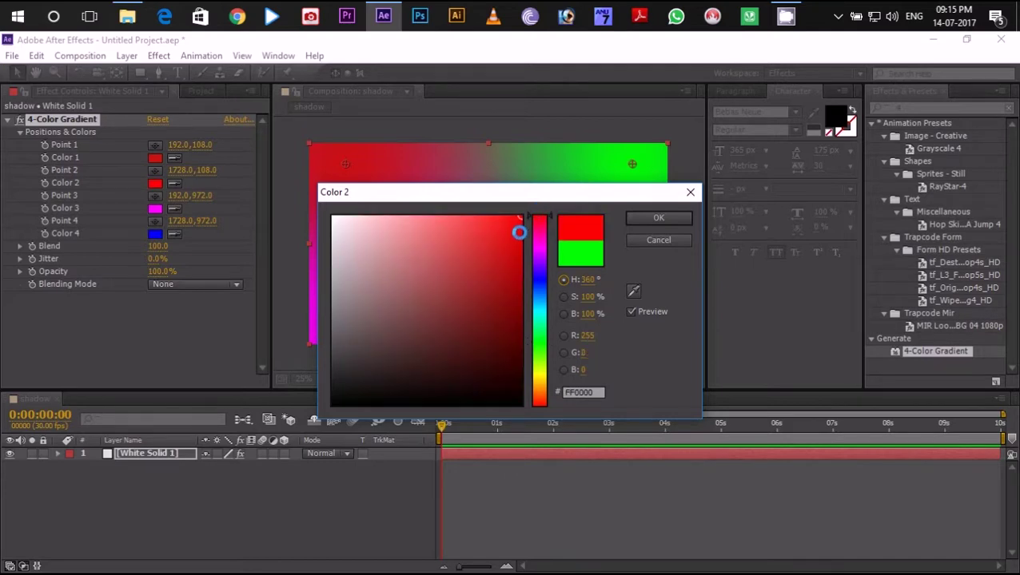
left_click_drag(520, 232, 520, 253)
left_click(649, 216)
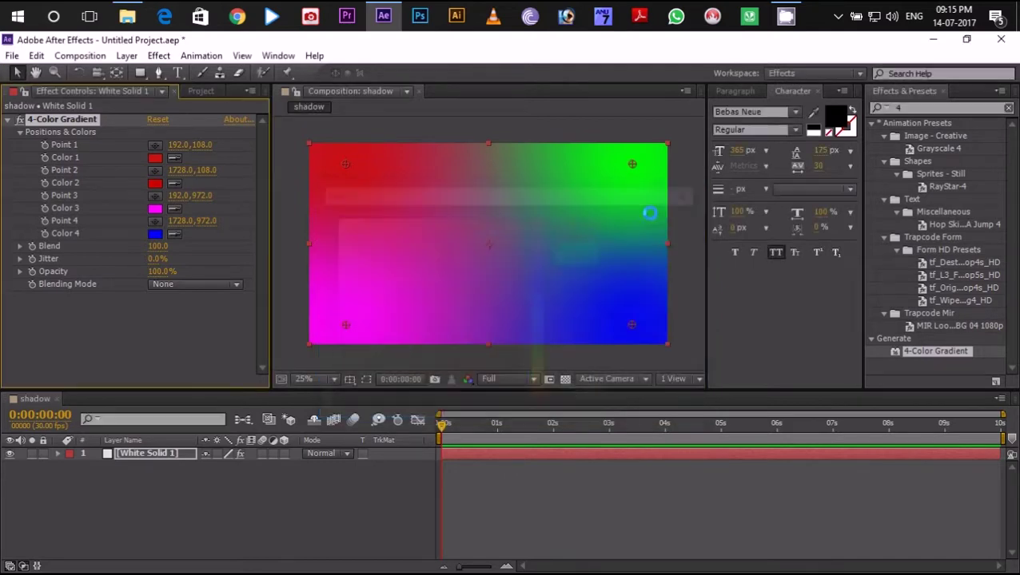
Step: Make gradient Colors 3 and 4 red as well
left_click(171, 209)
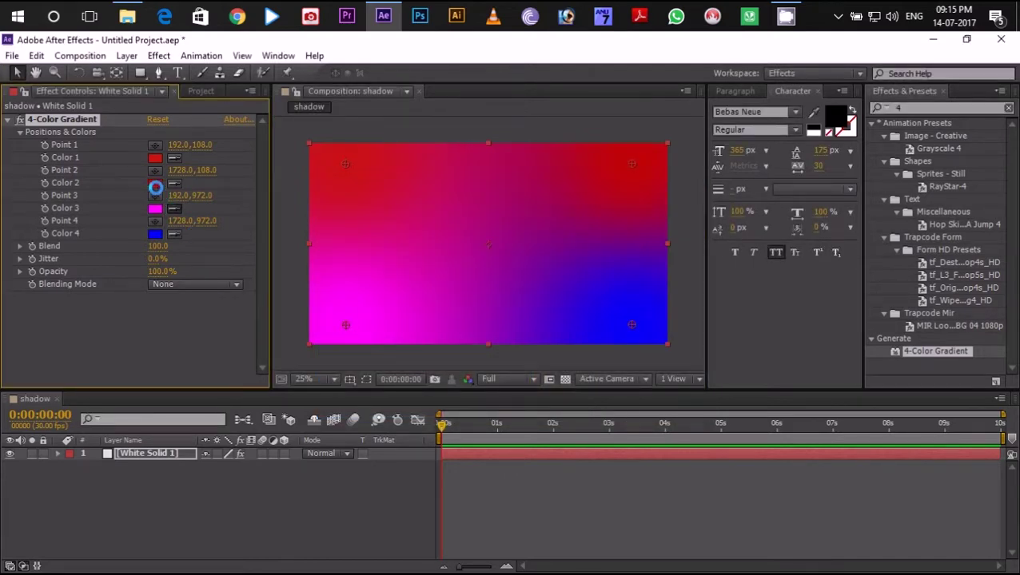
left_click(155, 183)
left_click(174, 233)
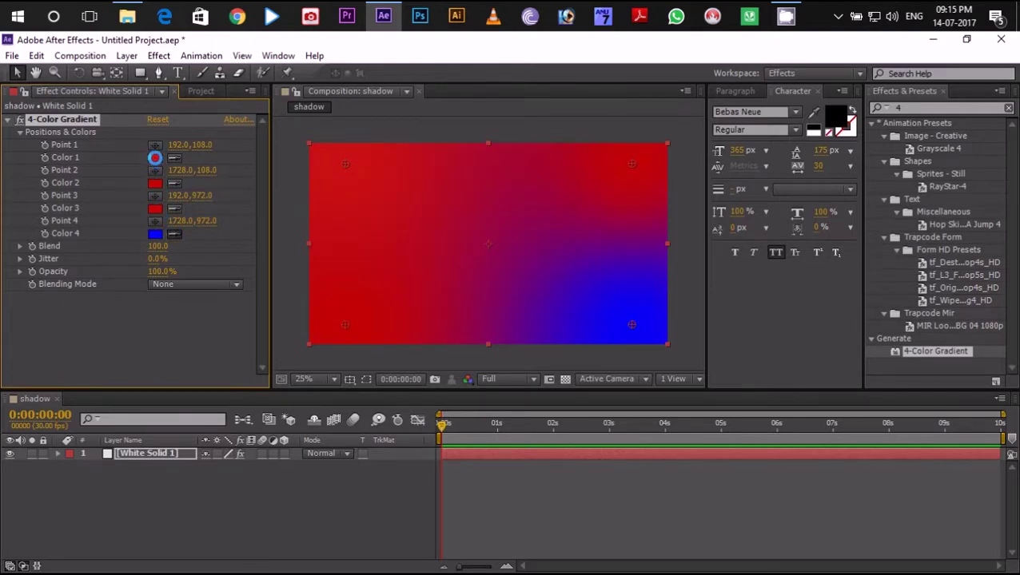
left_click(155, 157)
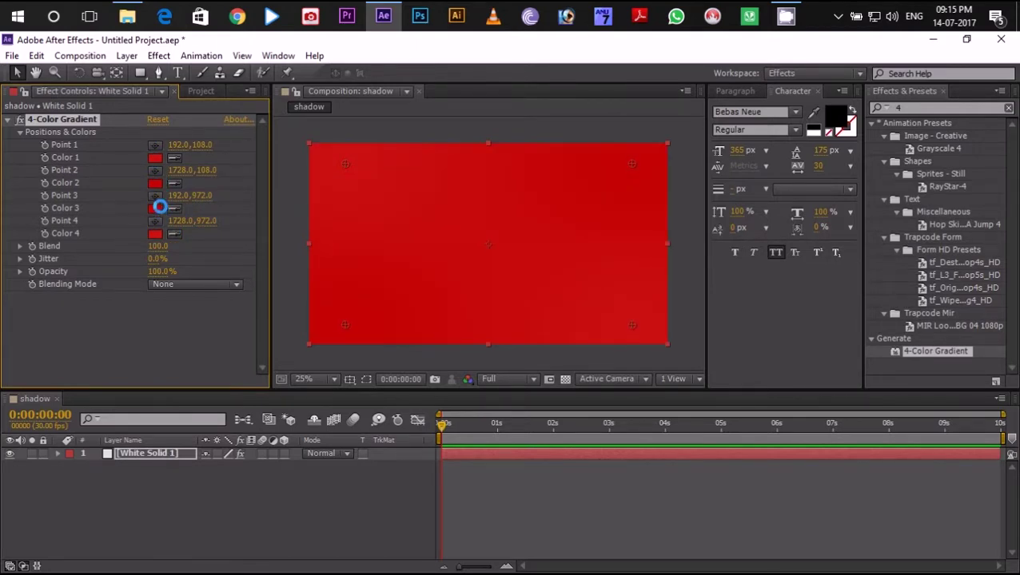
Step: Darken Color 2 slightly and give Color 4 a lighter red
left_click(155, 182)
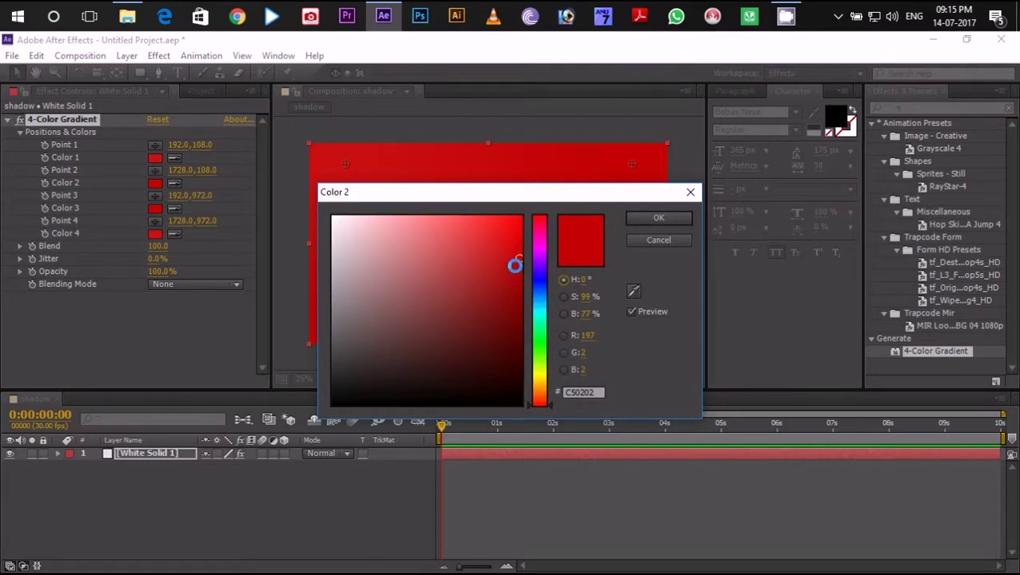
left_click_drag(540, 250, 544, 274)
left_click(634, 218)
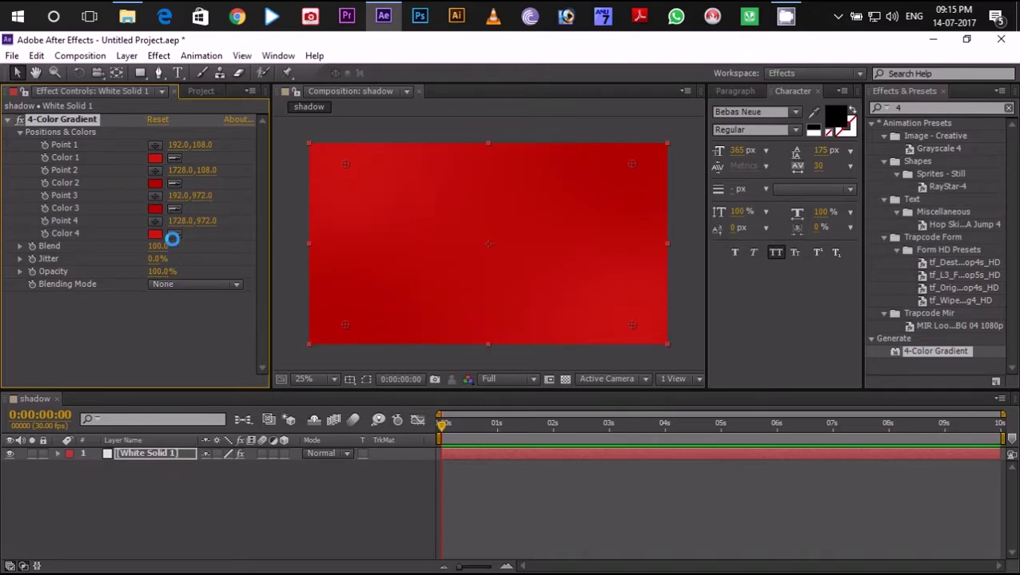
left_click(154, 234)
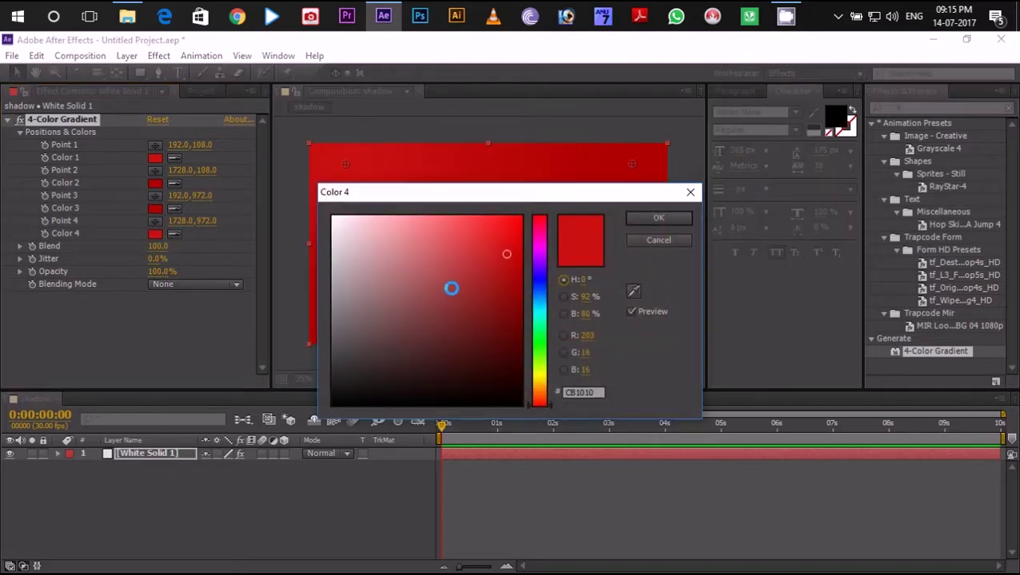
left_click_drag(504, 252, 481, 252)
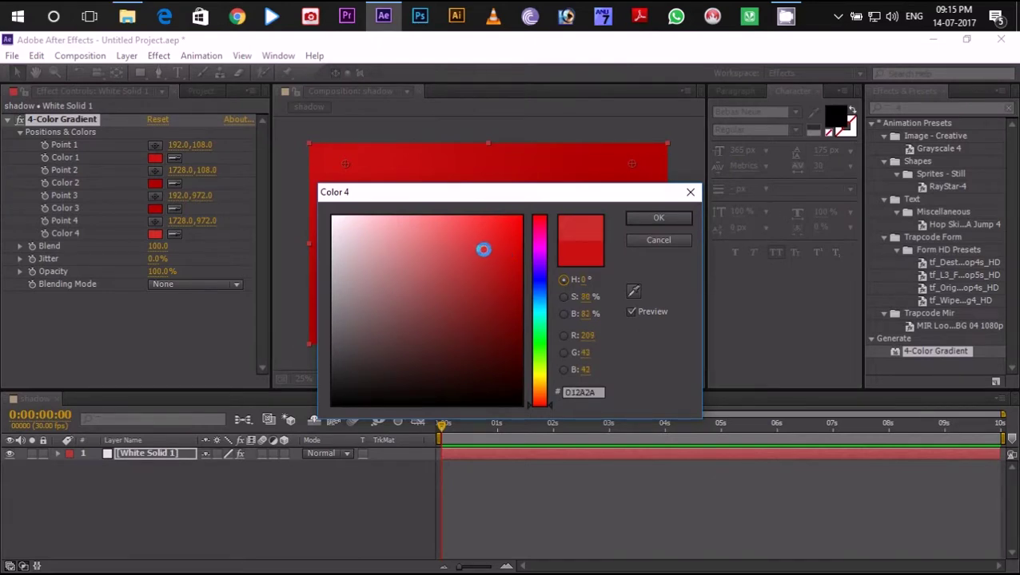
left_click(633, 216)
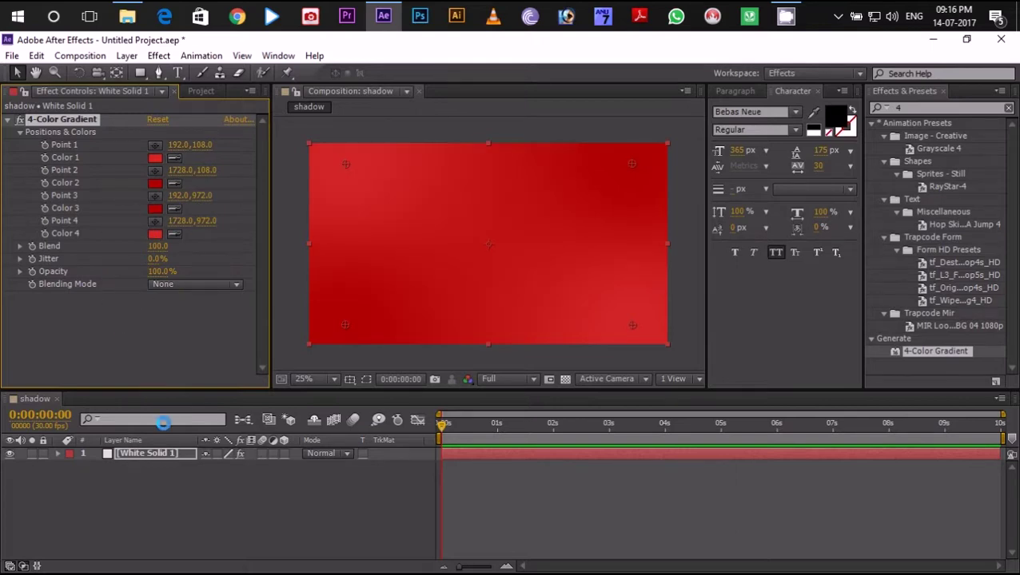
Step: Add a new text layer reading SHADOW
right_click(228, 526)
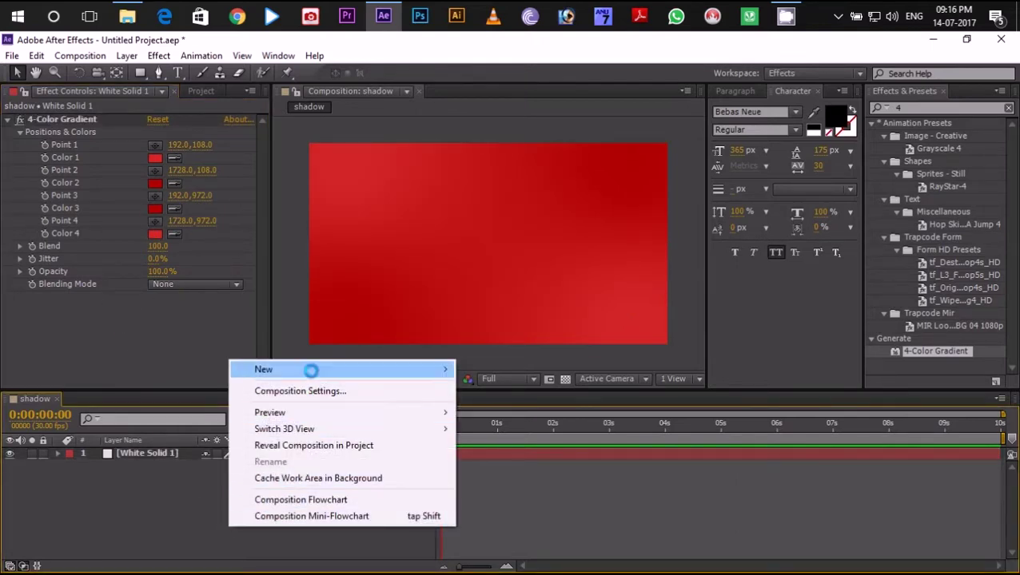
mouse_move(337, 370)
left_click(500, 391)
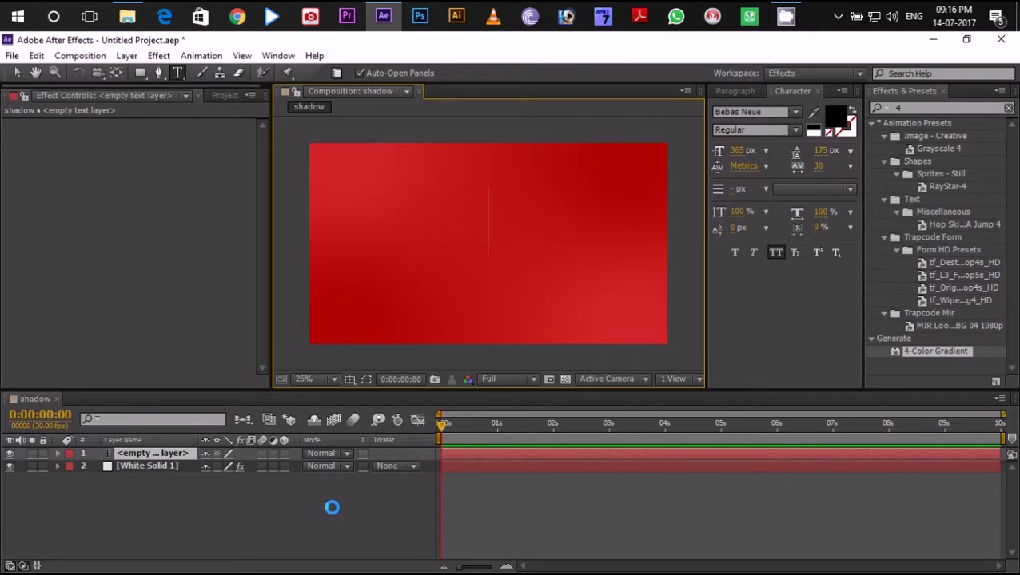
type("SH")
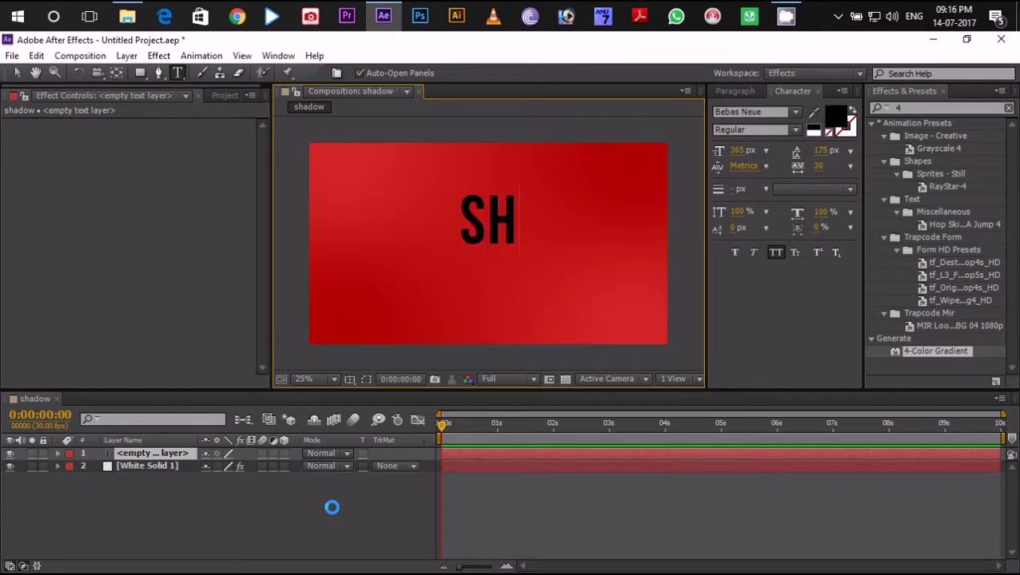
type("ADOW")
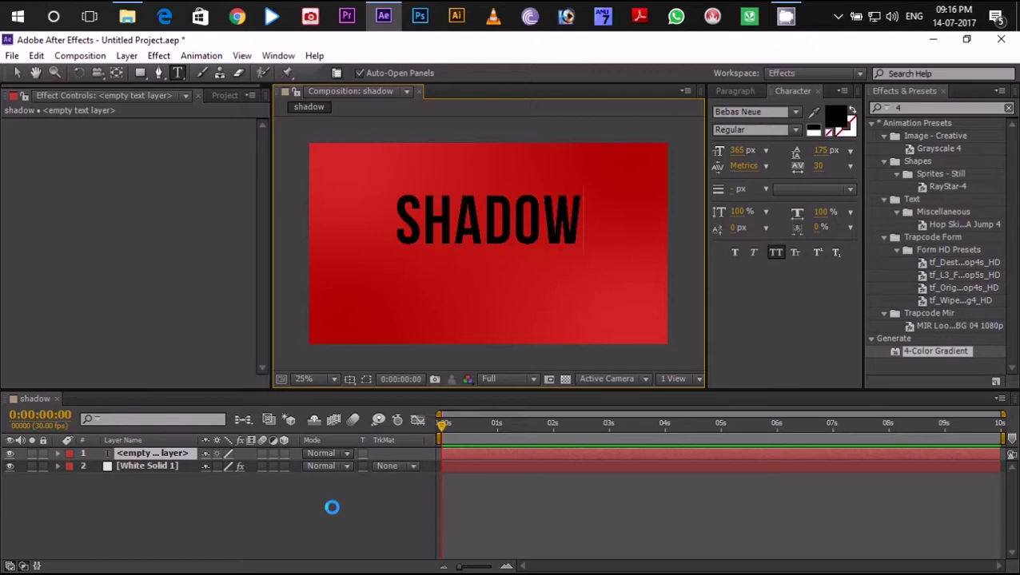
Step: Change the SHADOW text fill colour from black to white
left_click_drag(583, 233, 401, 221)
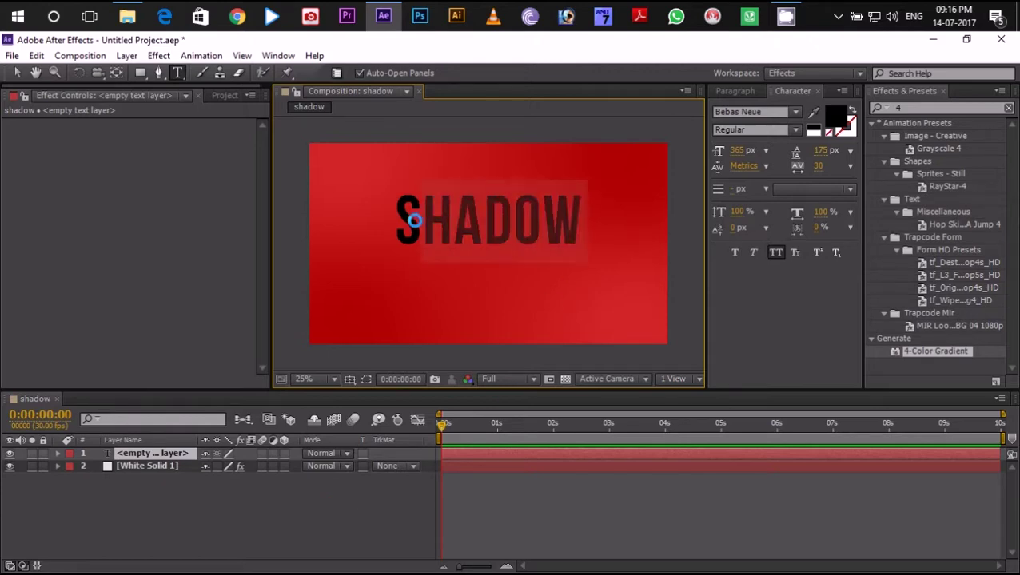
left_click(833, 116)
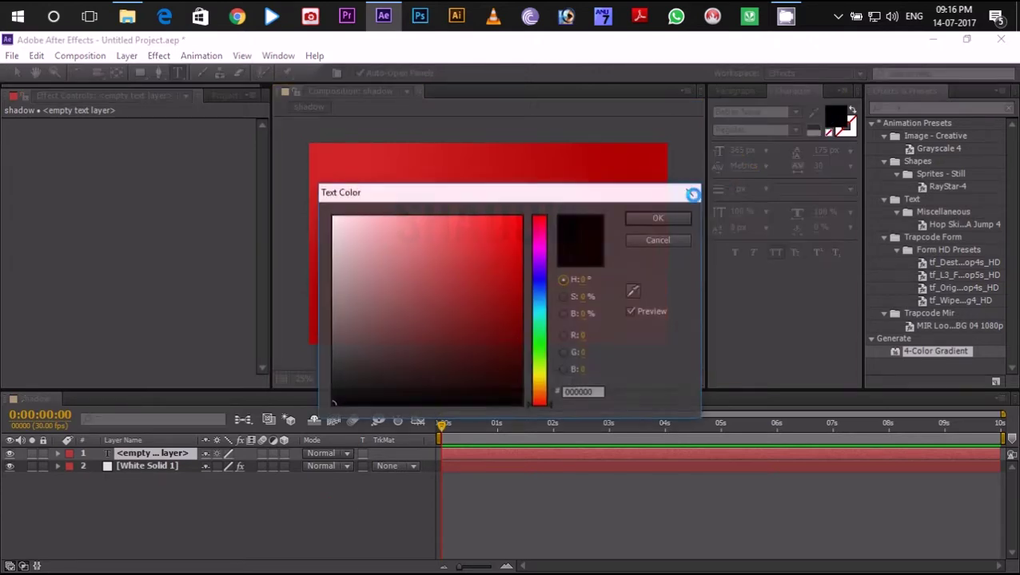
left_click(388, 303)
left_click_drag(364, 286, 315, 188)
left_click(657, 219)
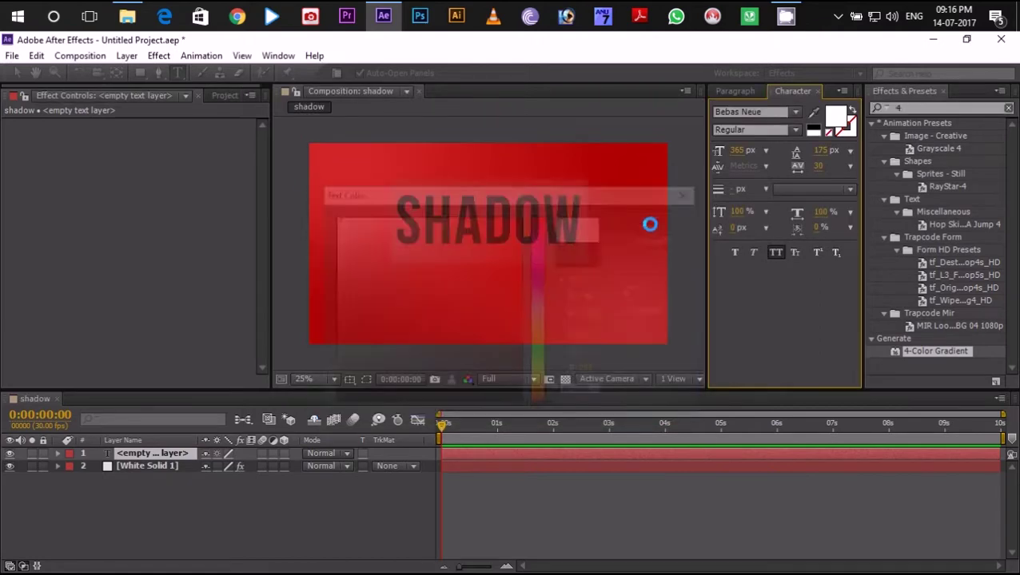
left_click(266, 500)
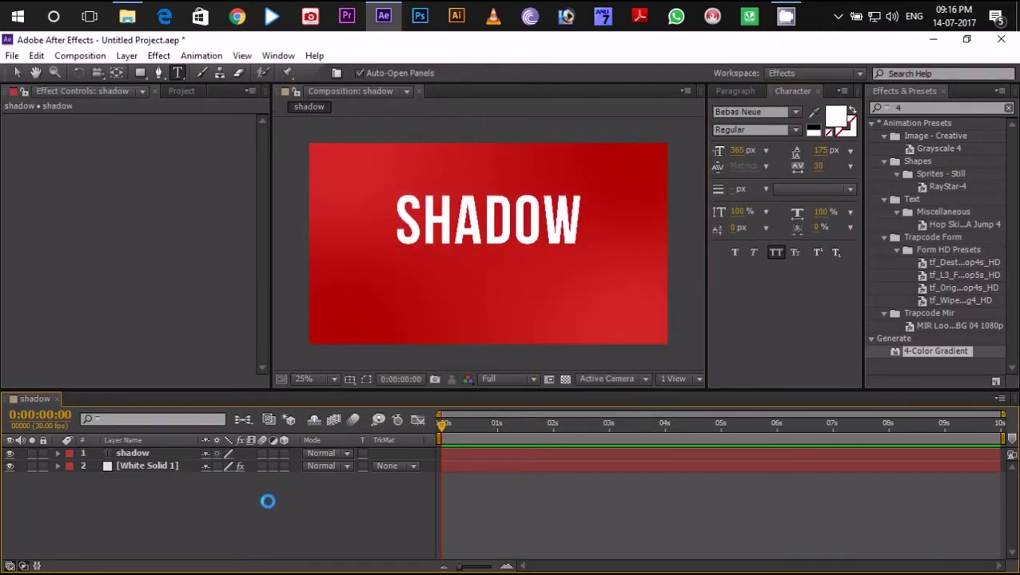
Step: Align the shadow text layer to the composition's horizontal and vertical centre with the Align panel
left_click(277, 55)
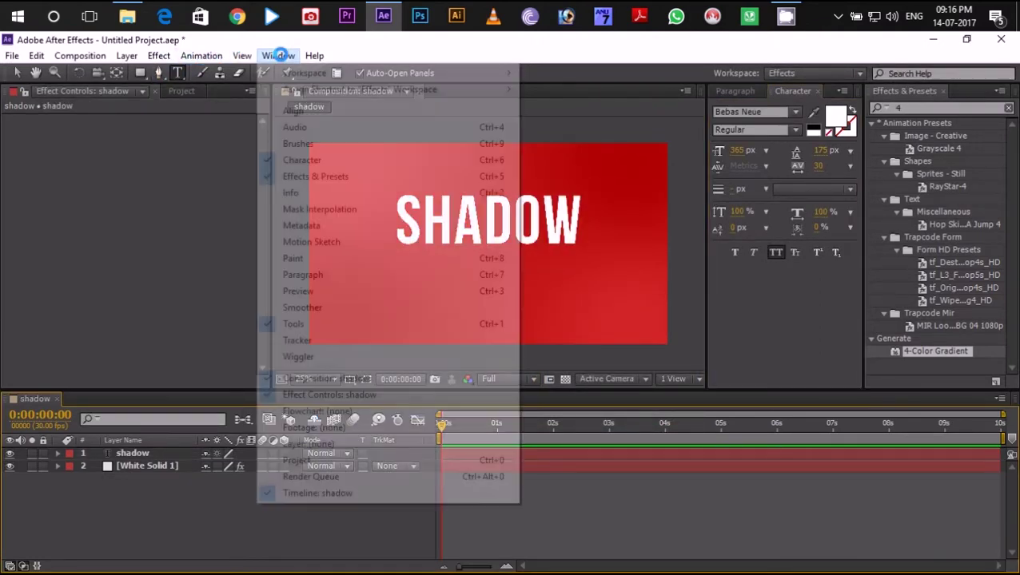
left_click(292, 110)
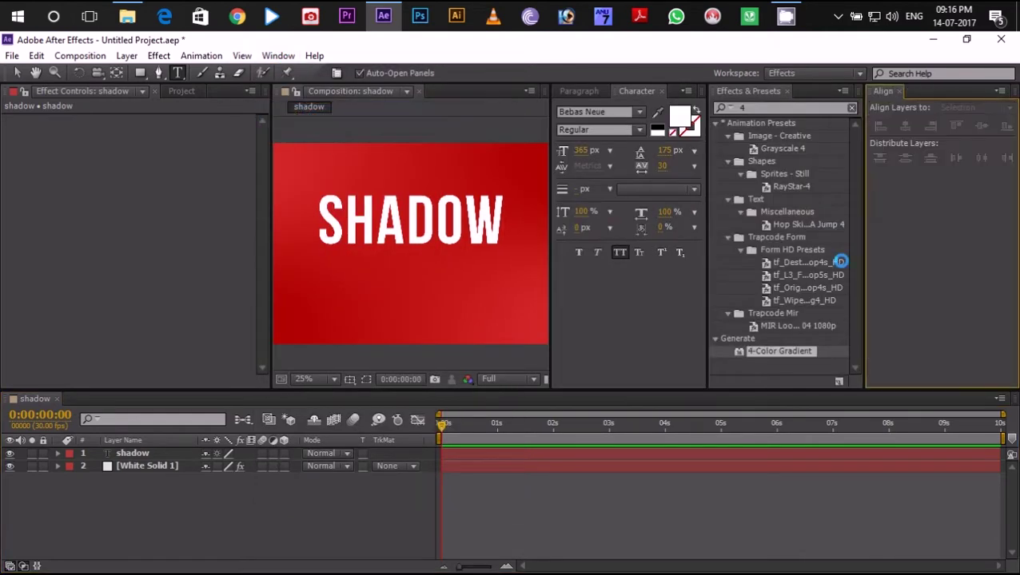
left_click(136, 453)
left_click(905, 126)
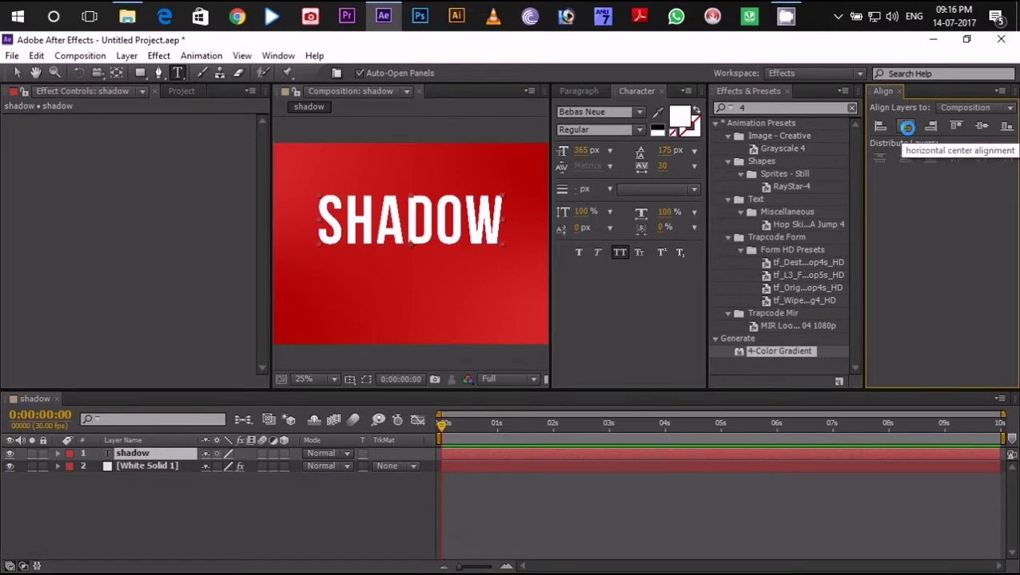
left_click(980, 126)
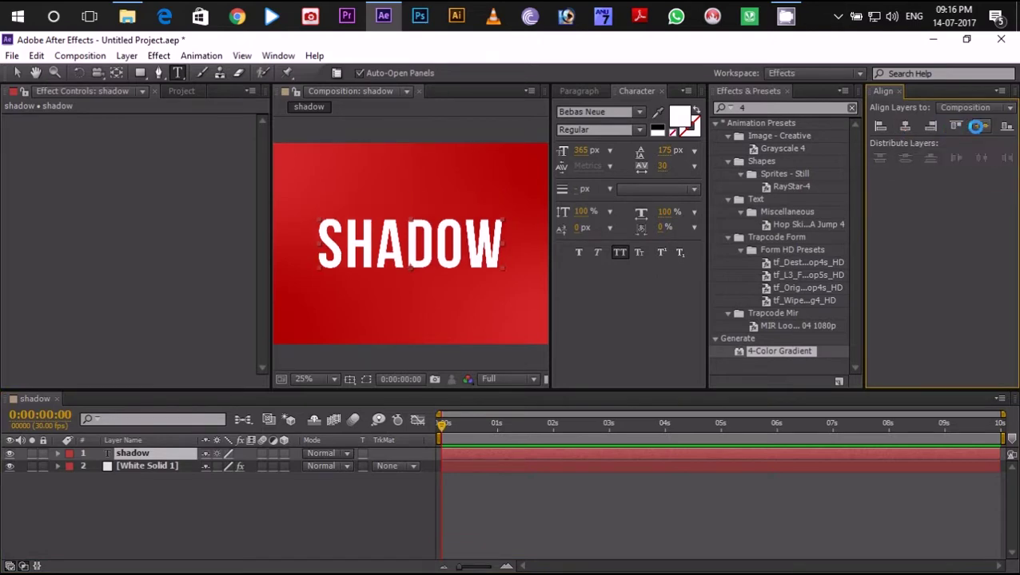
left_click(897, 91)
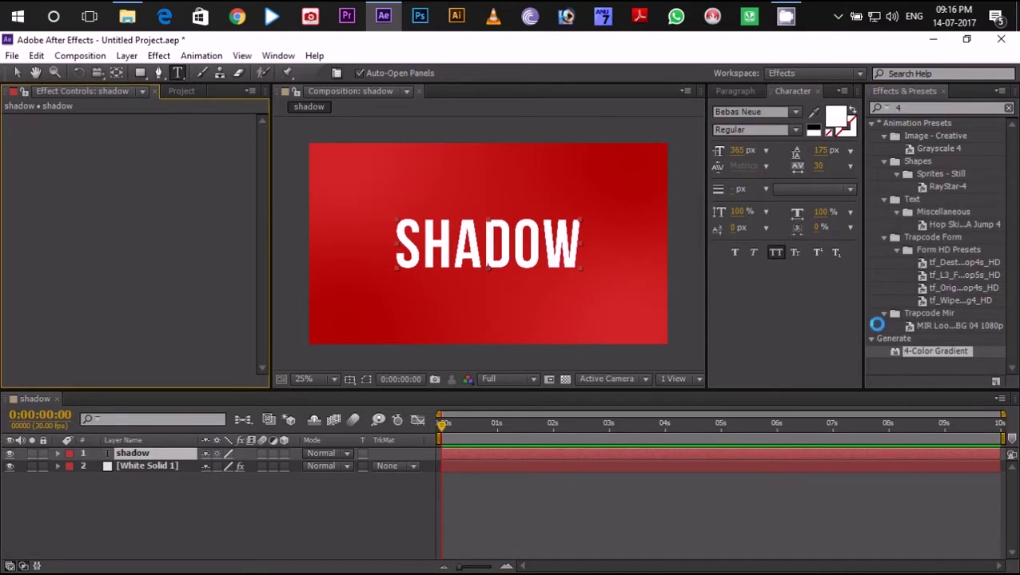
left_click(270, 529)
Step: Duplicate the shadow text layer, creating shadow 2 on top
left_click(135, 452)
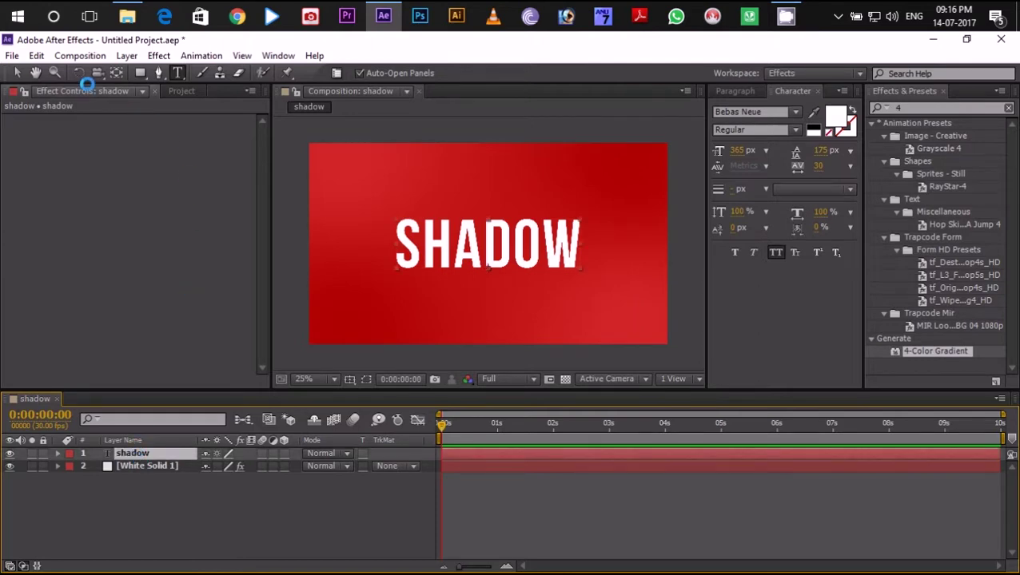
left_click(36, 55)
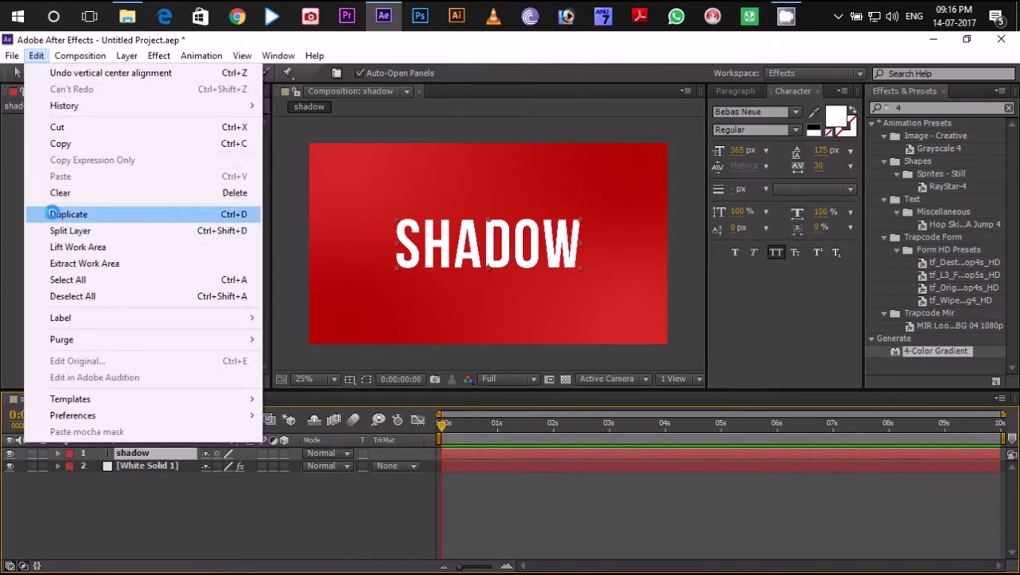
left_click(57, 215)
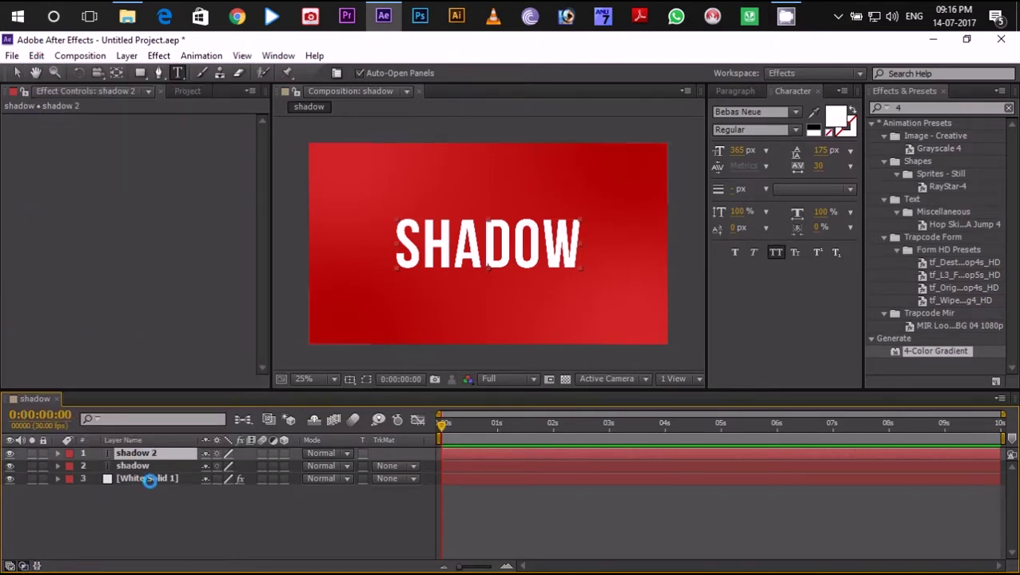
Step: Set the original lower shadow layer's text colour to black
left_click(132, 466)
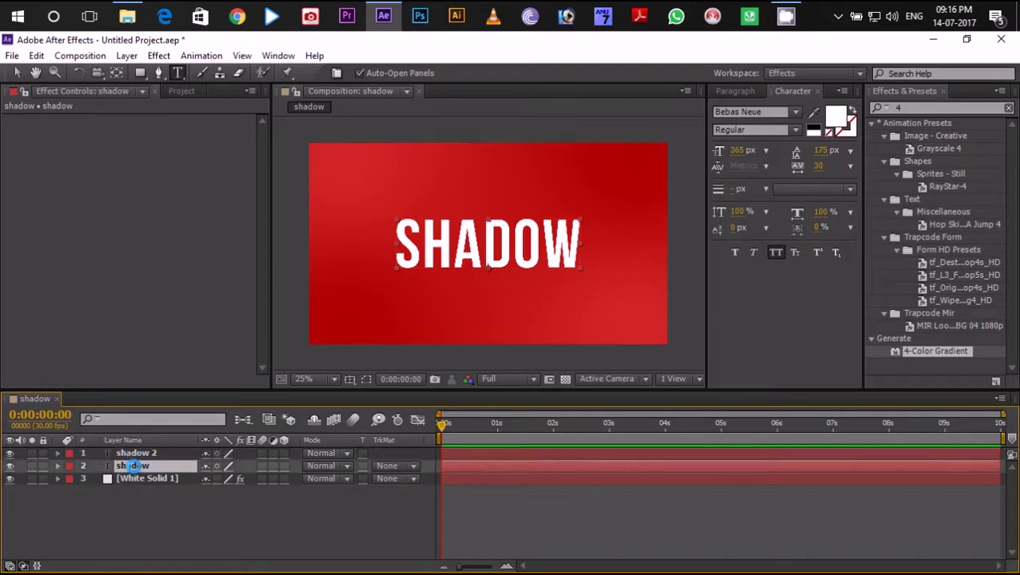
left_click(835, 118)
left_click(333, 386)
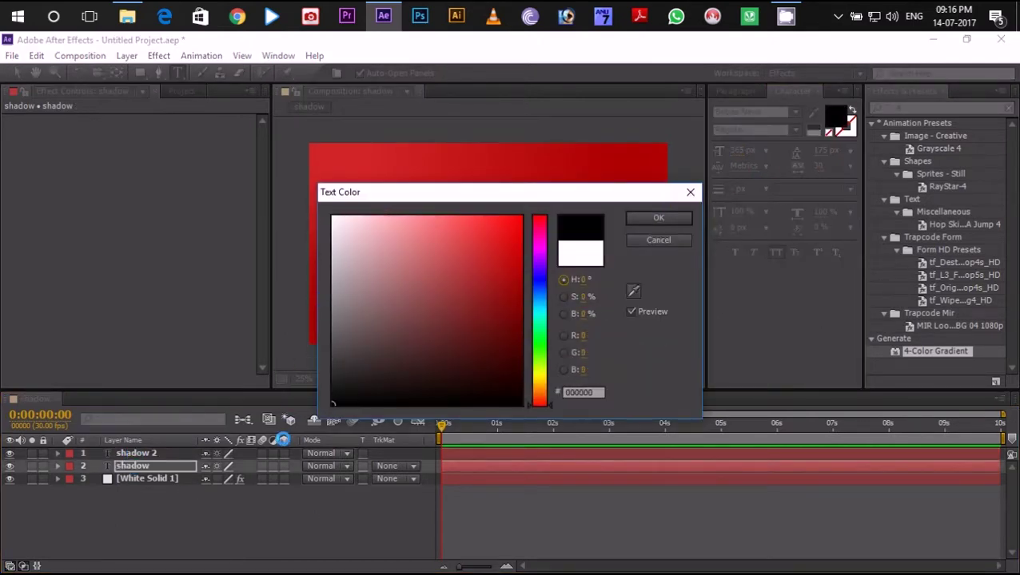
left_click(632, 220)
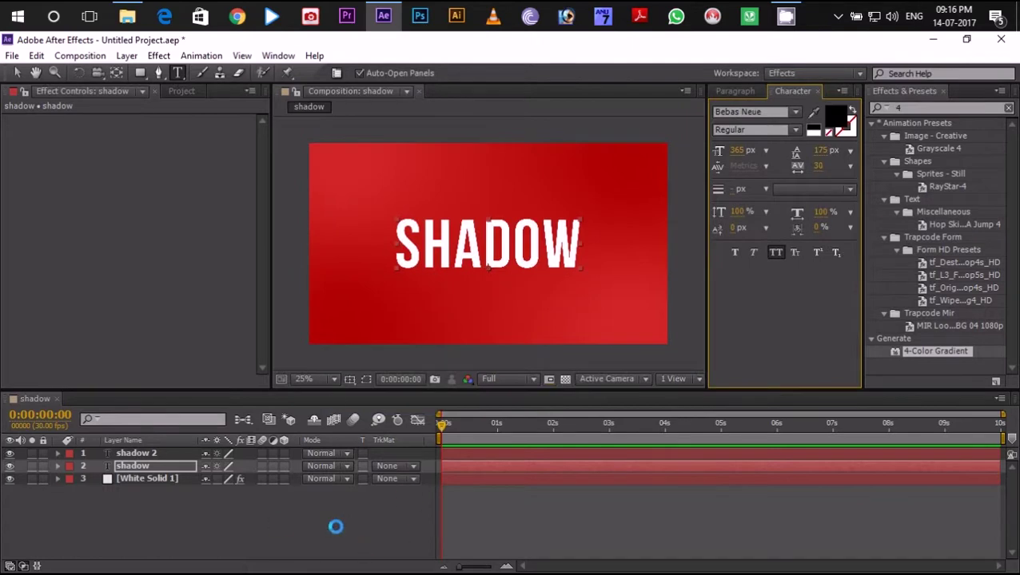
left_click(964, 109)
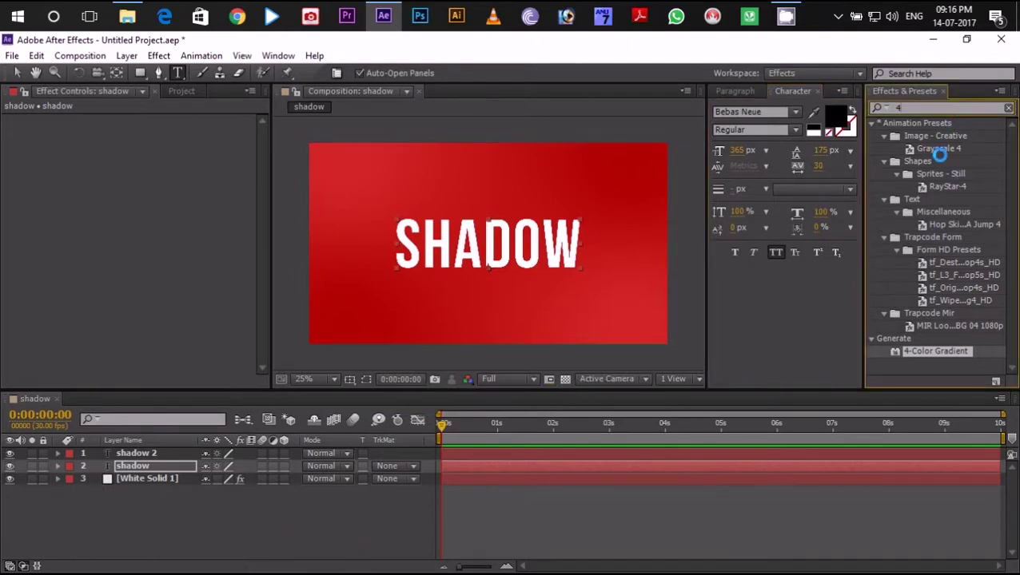
Step: Search 'cc rad', apply CC Radial Fast Blur to the black shadow layer, and close Effects & Presets
key("BackSpace")
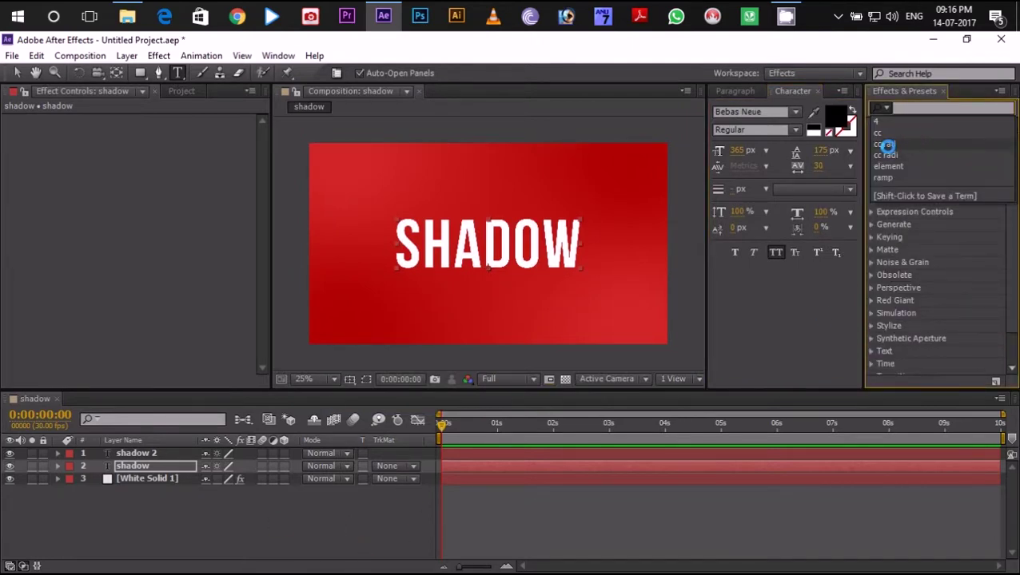
left_click(887, 145)
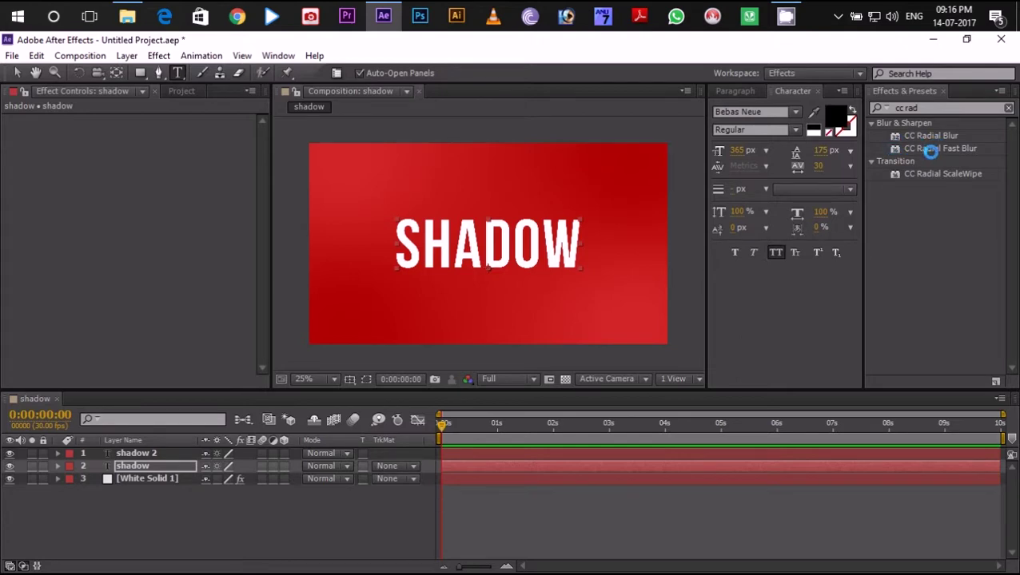
left_click_drag(947, 149, 161, 464)
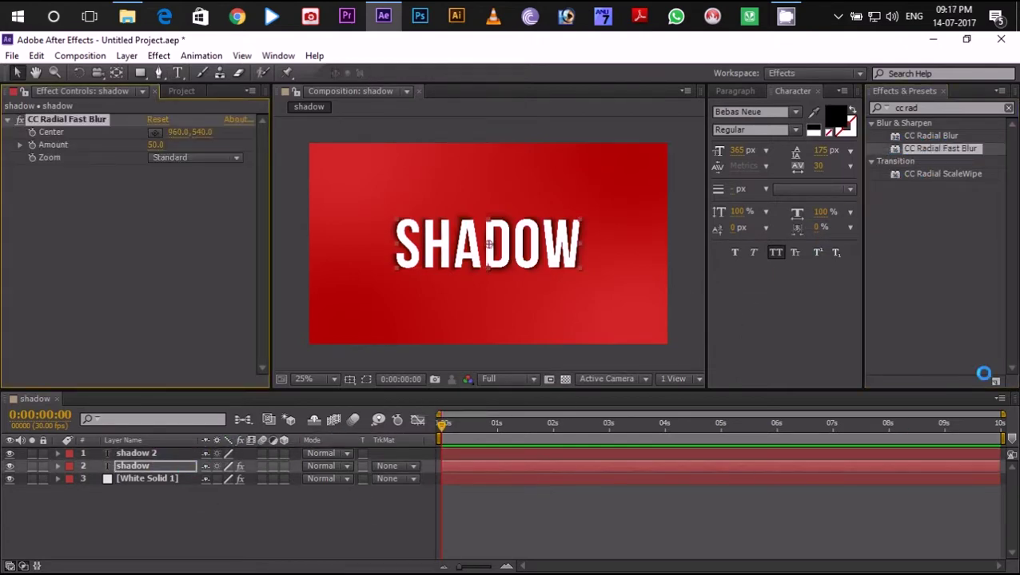
left_click(1007, 111)
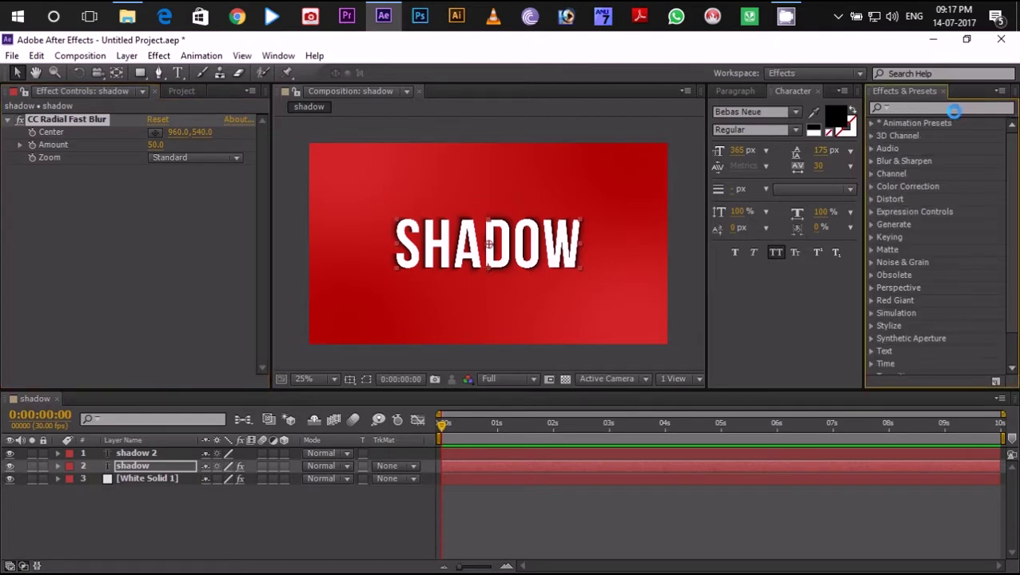
left_click(293, 535)
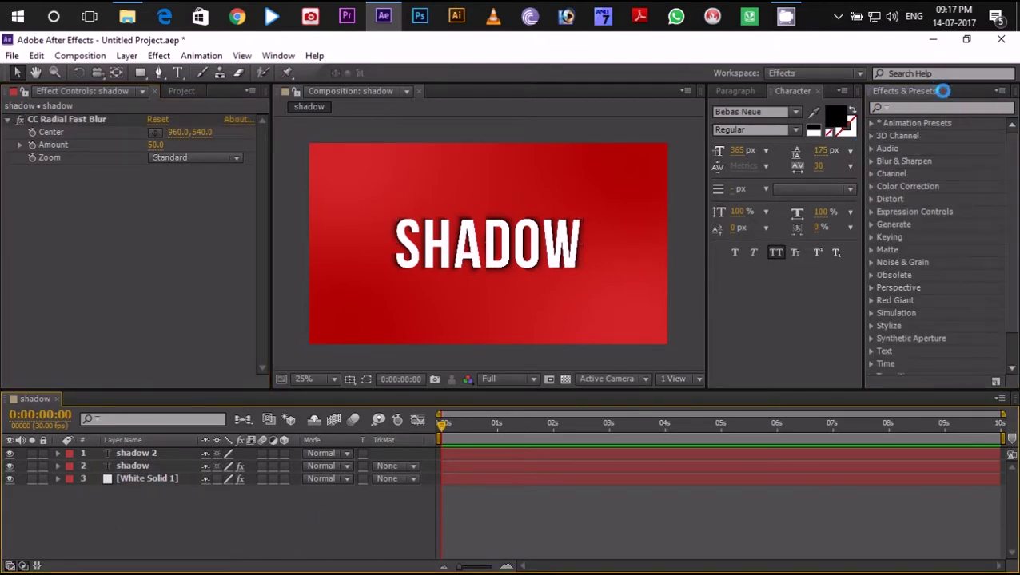
left_click(943, 91)
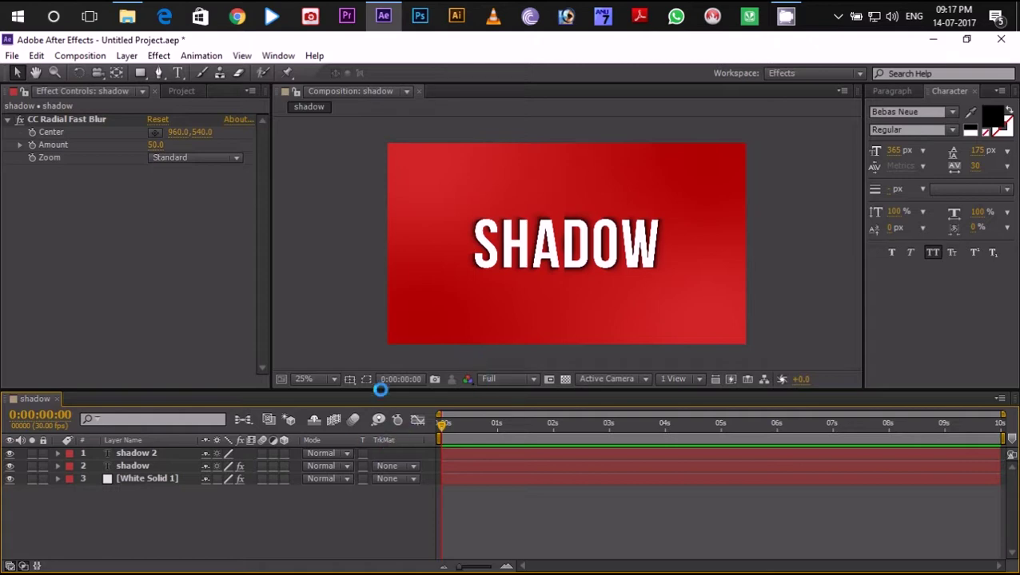
Step: Place the blur Center at 320,168, raise Amount to 92, and keyframe the Center
left_click(153, 132)
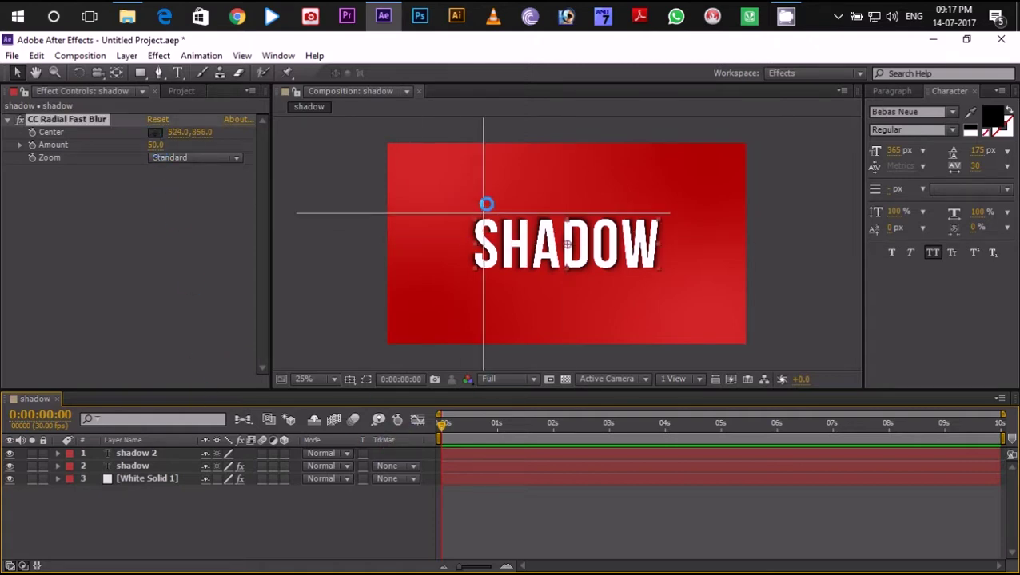
left_click(463, 182)
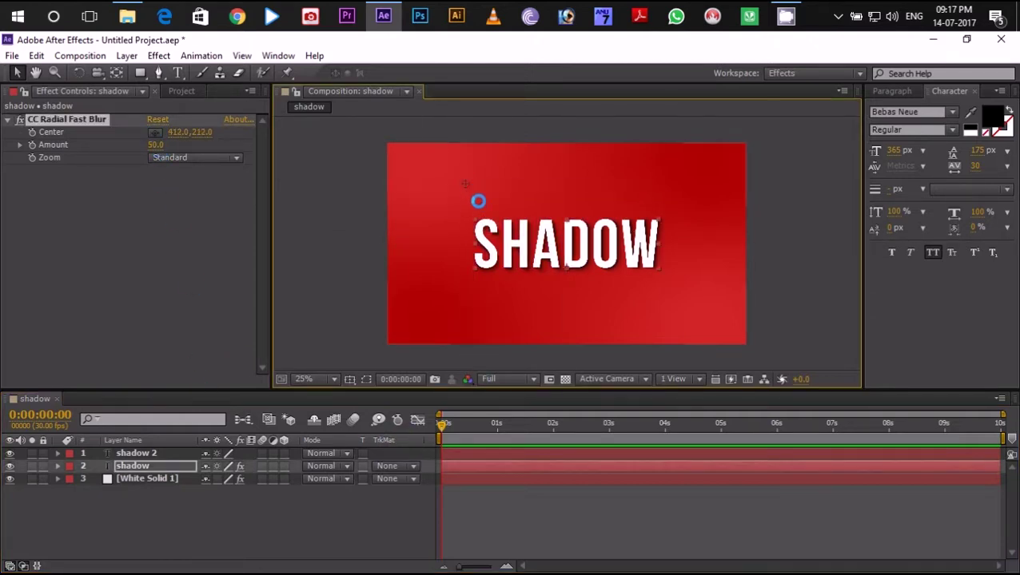
left_click_drag(464, 184, 456, 183)
left_click_drag(152, 144, 202, 147)
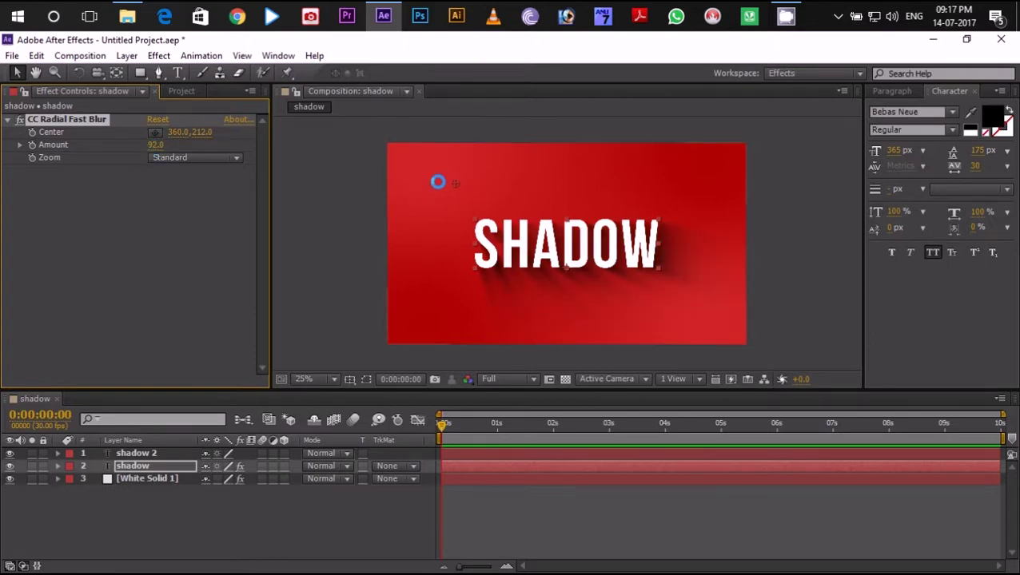
mouse_move(450, 179)
left_mouse_down()
mouse_move(670, 176)
mouse_move(534, 163)
mouse_move(565, 306)
mouse_move(528, 300)
mouse_move(446, 176)
left_mouse_up()
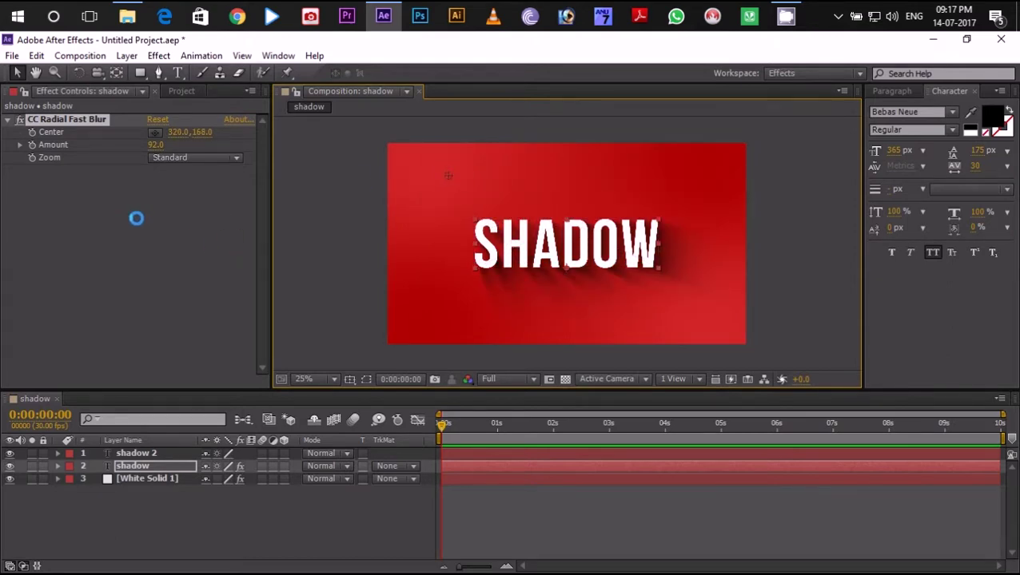
left_click(134, 465)
left_click(31, 128)
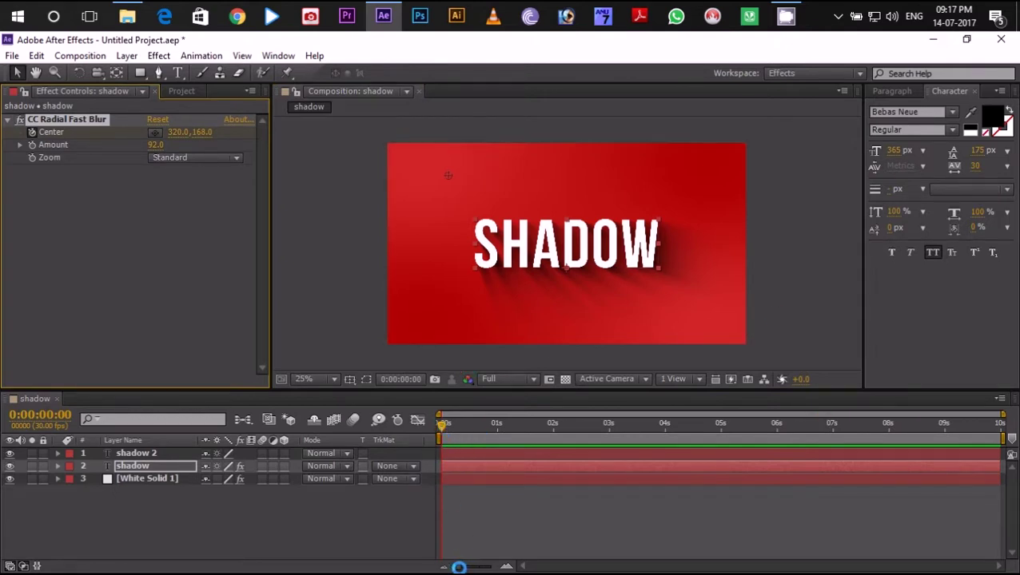
Step: At about 0:00:01:16 move the blur Center to 1760,296, then preview the swinging shadow
left_click_drag(457, 567, 473, 566)
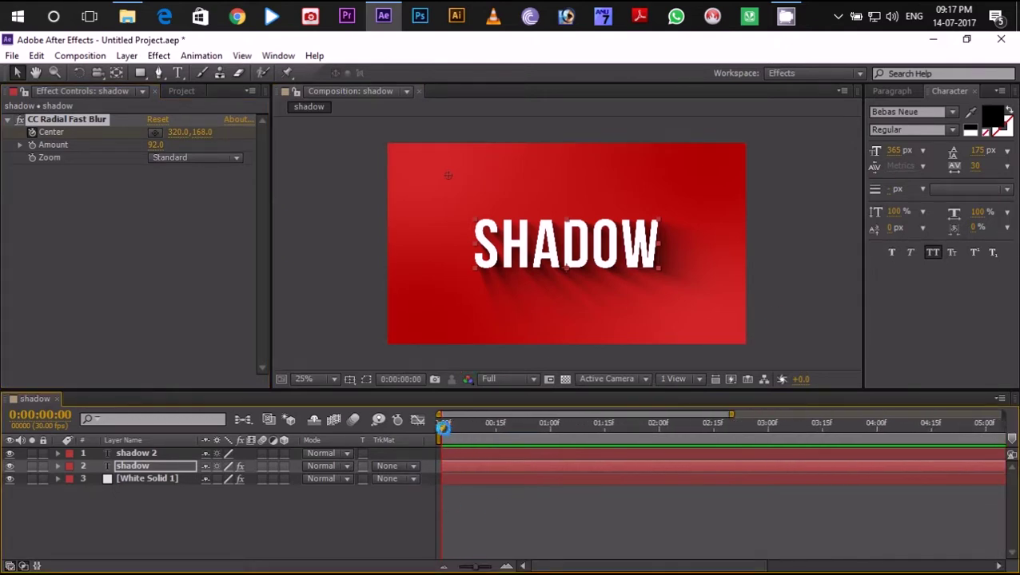
mouse_move(443, 428)
left_mouse_down()
mouse_move(650, 429)
mouse_move(607, 429)
left_mouse_up()
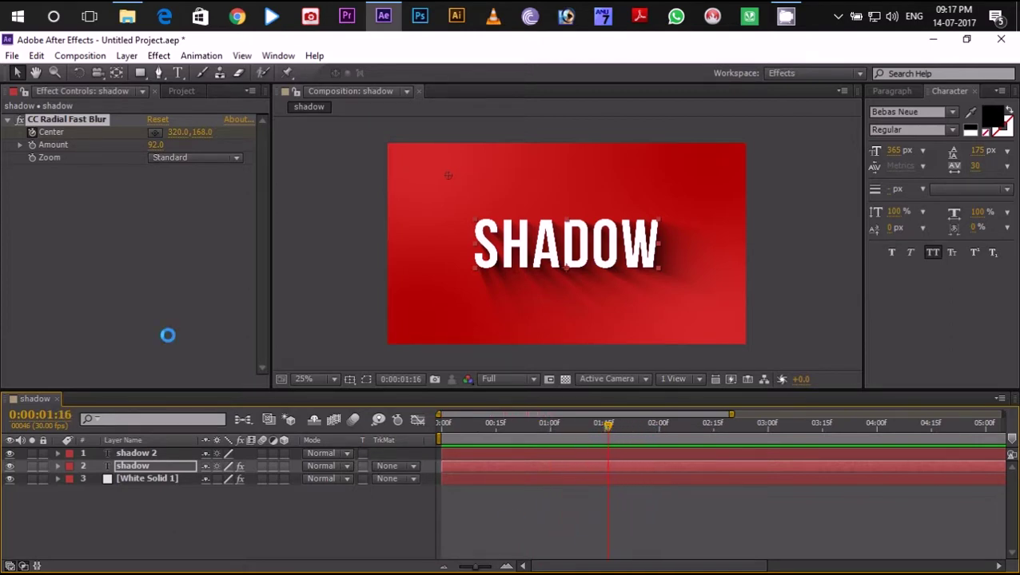
mouse_move(449, 175)
left_mouse_down()
mouse_move(508, 161)
mouse_move(717, 199)
left_mouse_up()
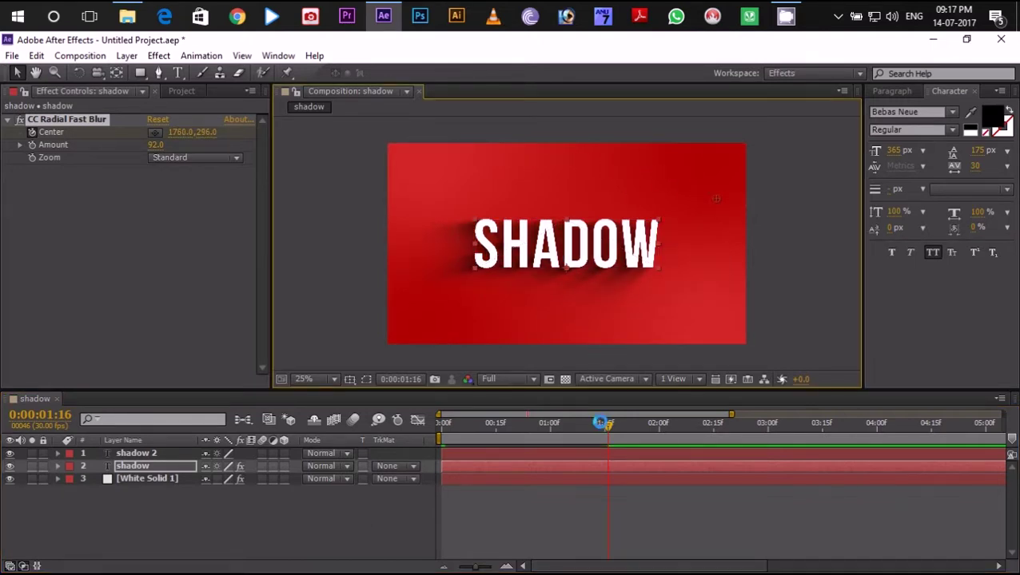
left_click_drag(605, 424, 442, 423)
key("h")
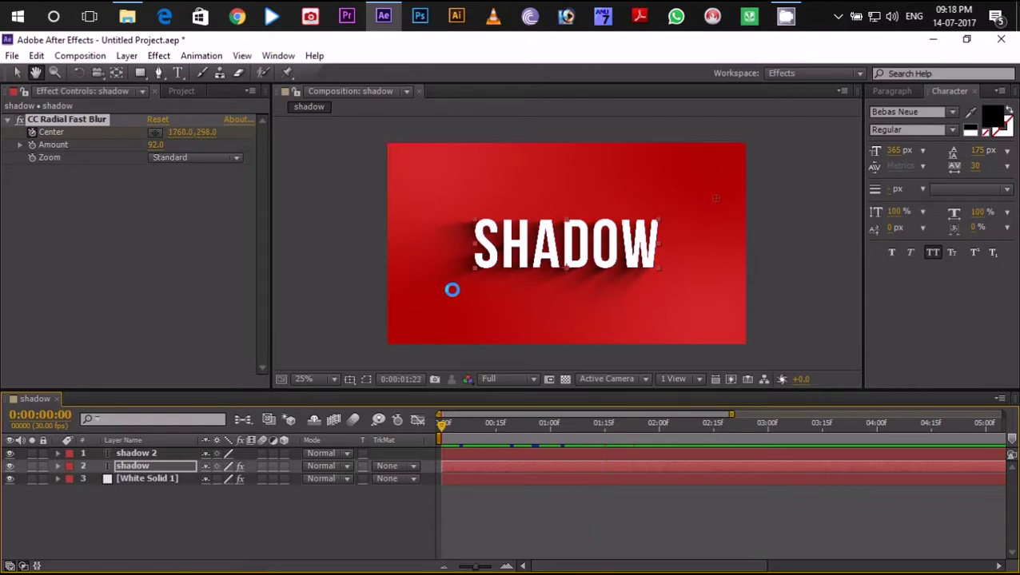
key("space")
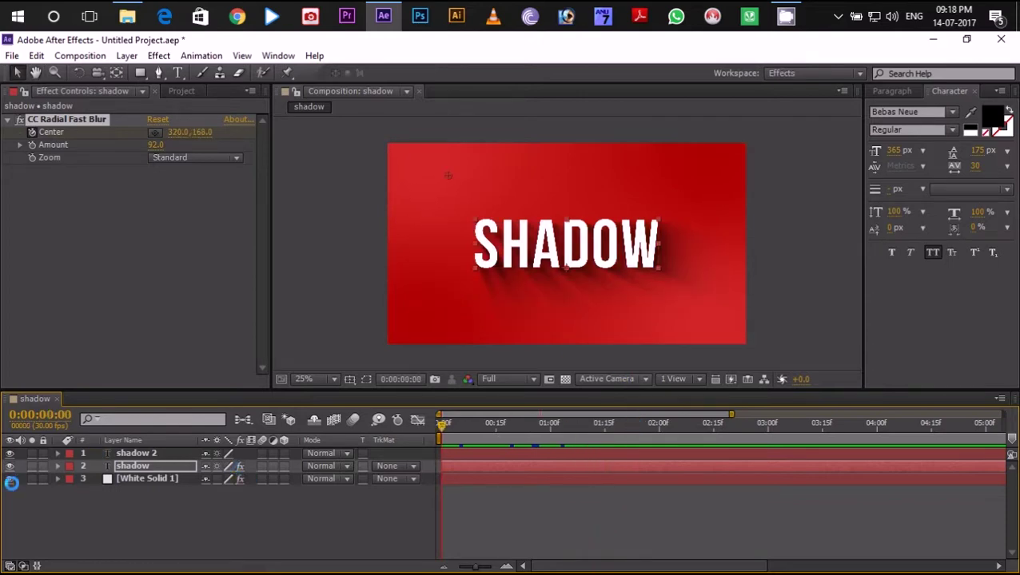
Step: Add a Source Text keyframe at 0:00 on the shadow layer, leaving shadow 2 unkeyed, then collapse both layers
left_click(57, 453)
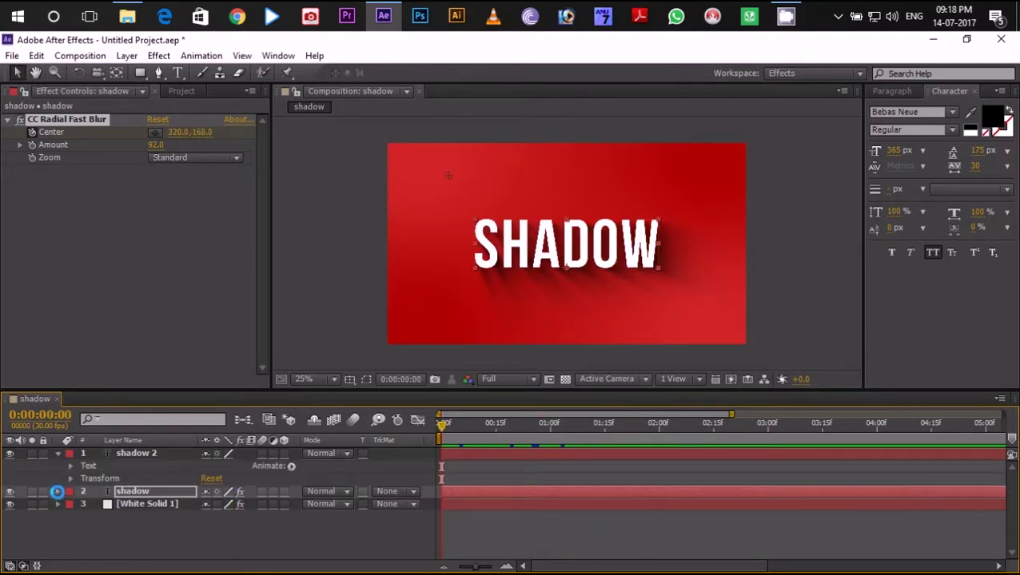
left_click(58, 491)
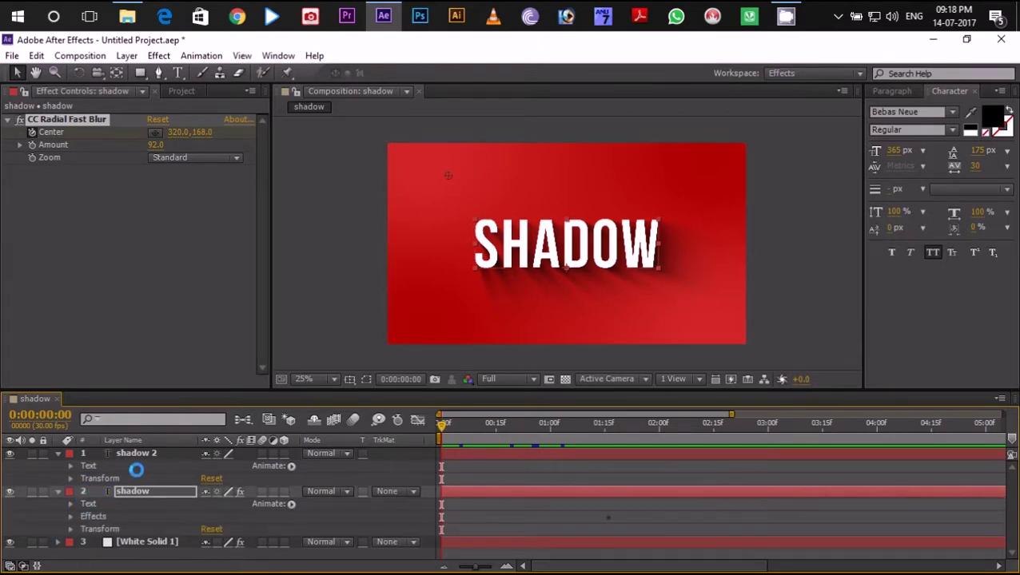
left_click(70, 504)
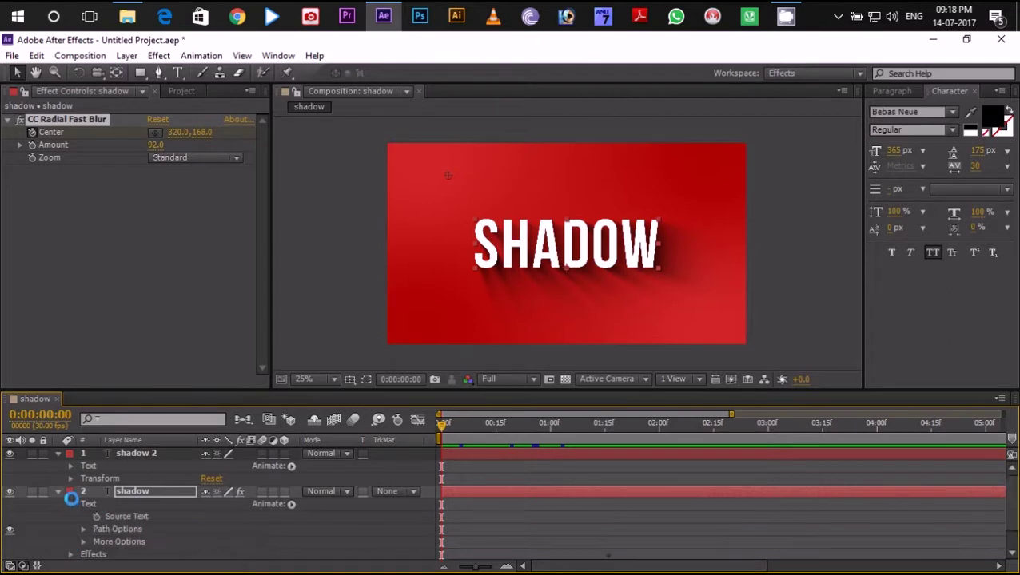
left_click(70, 466)
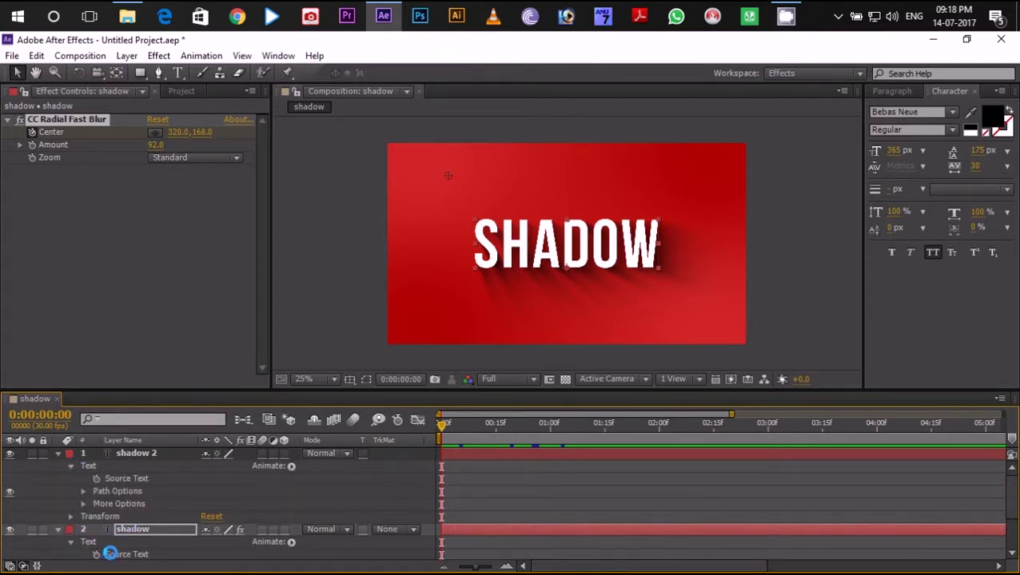
left_click(96, 554)
scroll(128, 486, "down", 1)
scroll(105, 460, "up", 1)
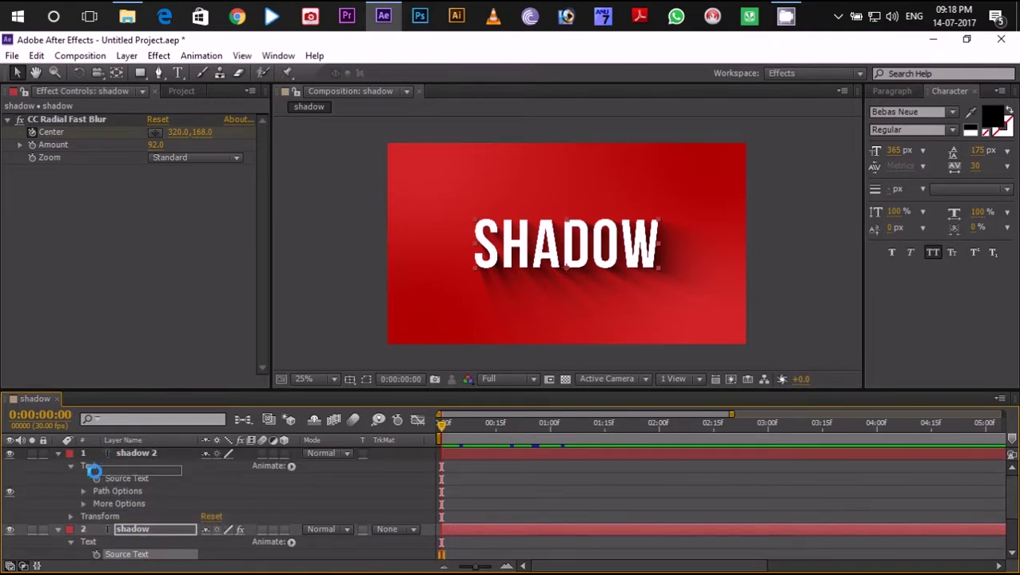
left_click(54, 454)
left_click(55, 464)
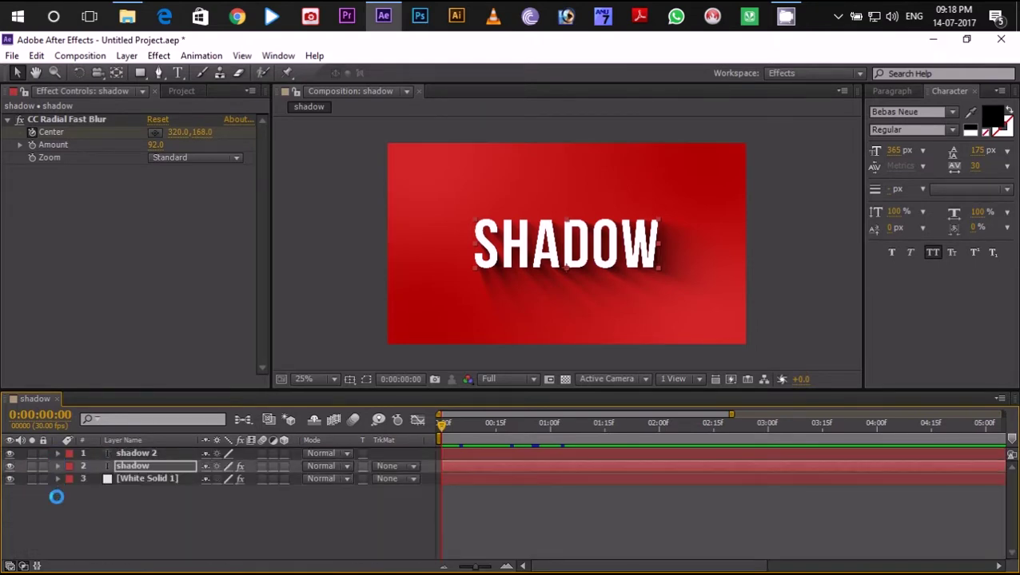
key("space")
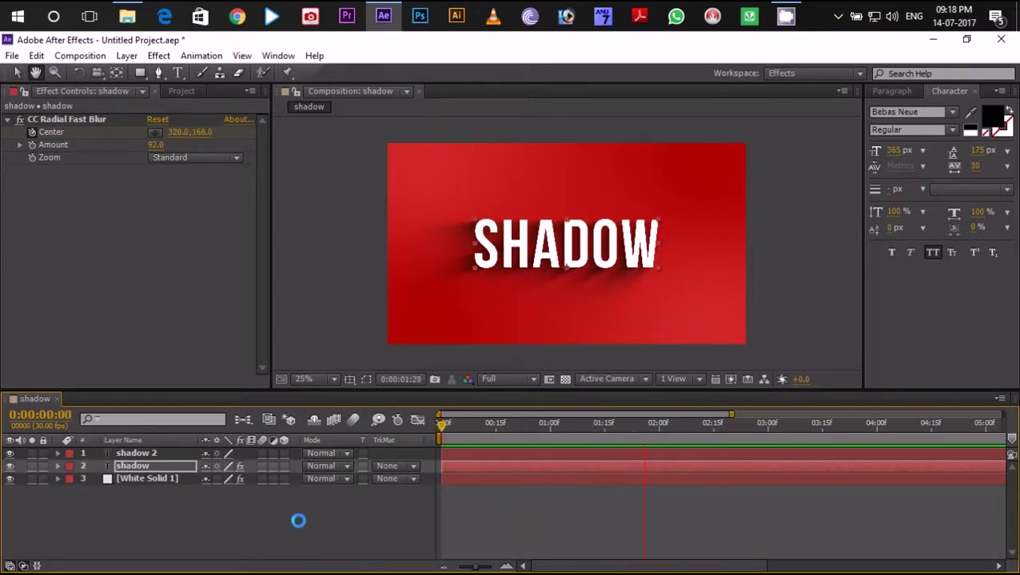
key("space")
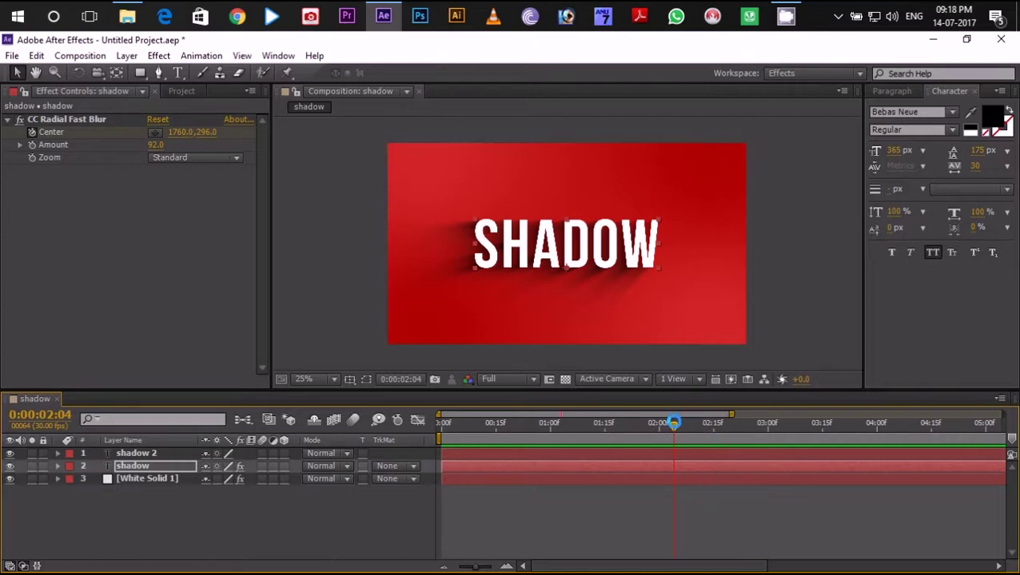
left_click_drag(673, 421, 440, 423)
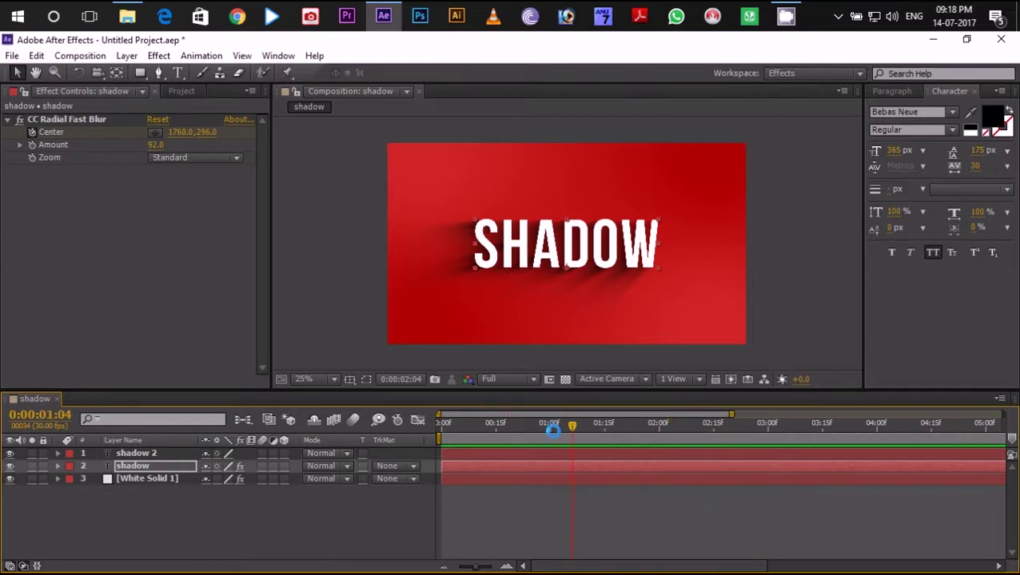